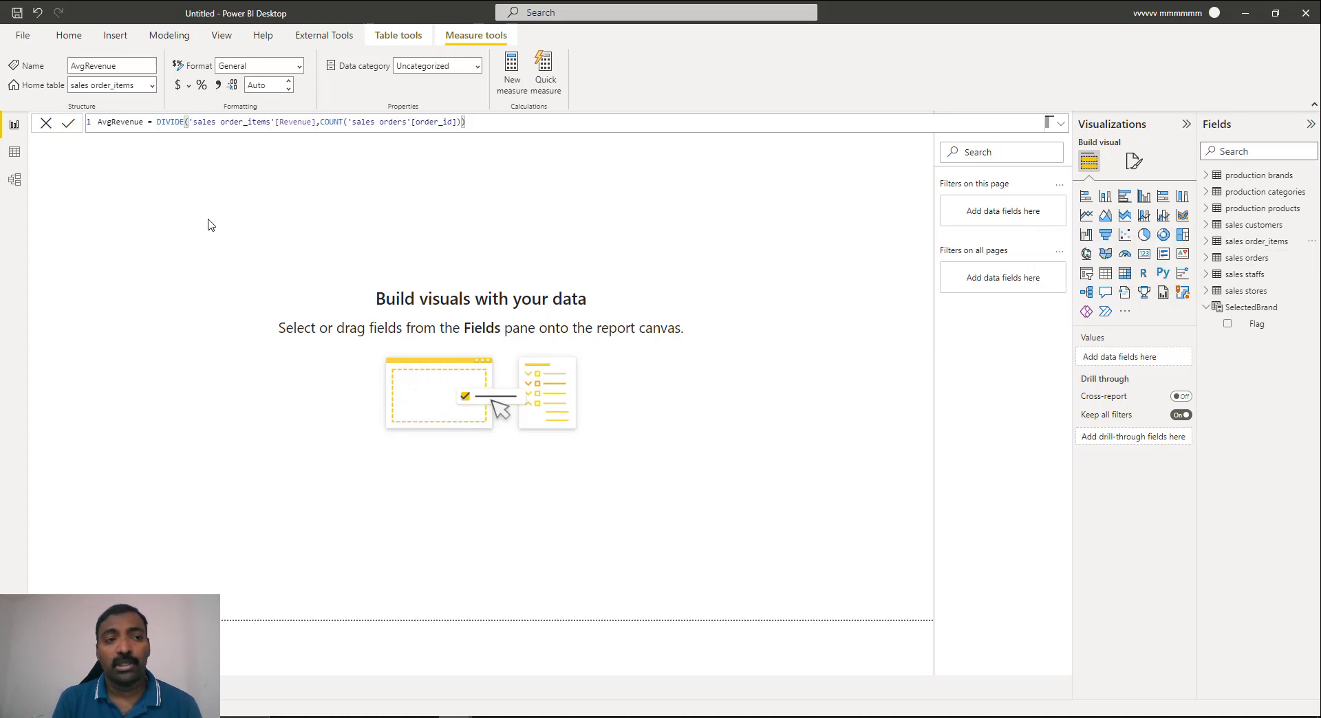
- Review the relationships between the sales and production tables in the data model, and return to the report page
left_click(14, 180)
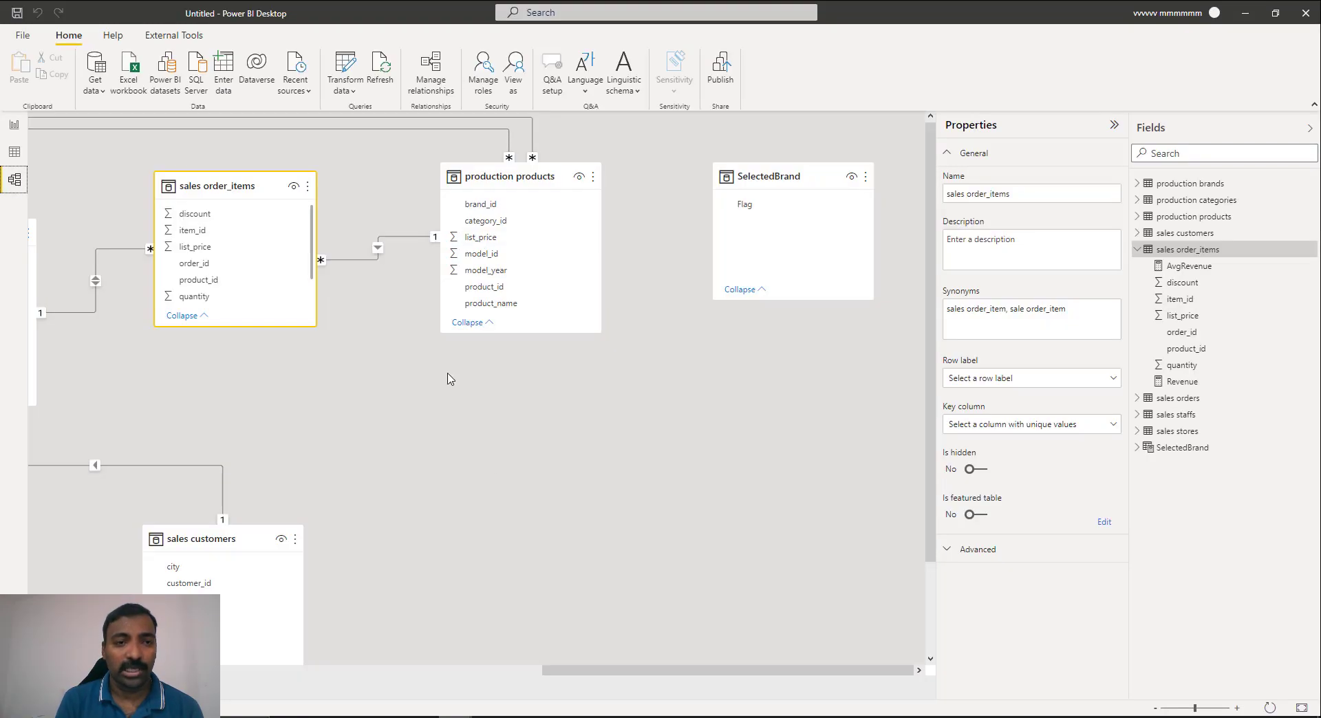
left_click_drag(629, 672, 491, 656)
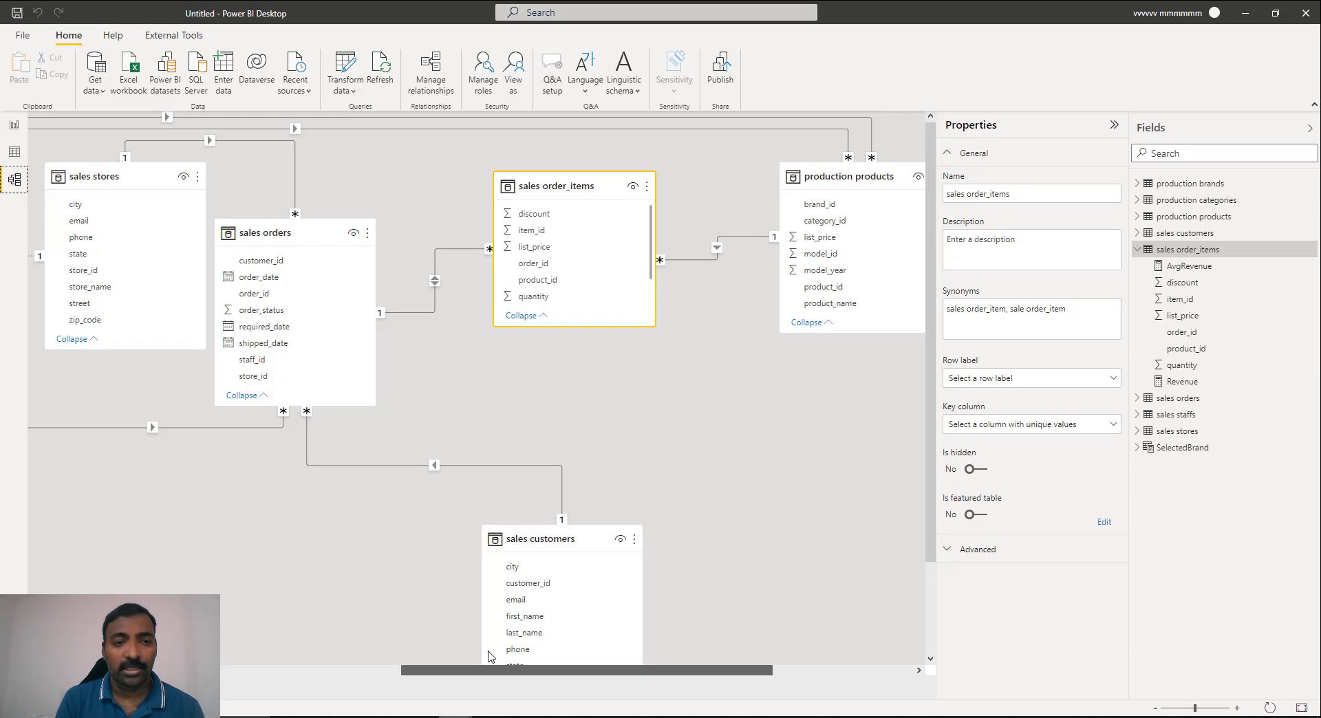
left_click_drag(491, 656, 386, 615)
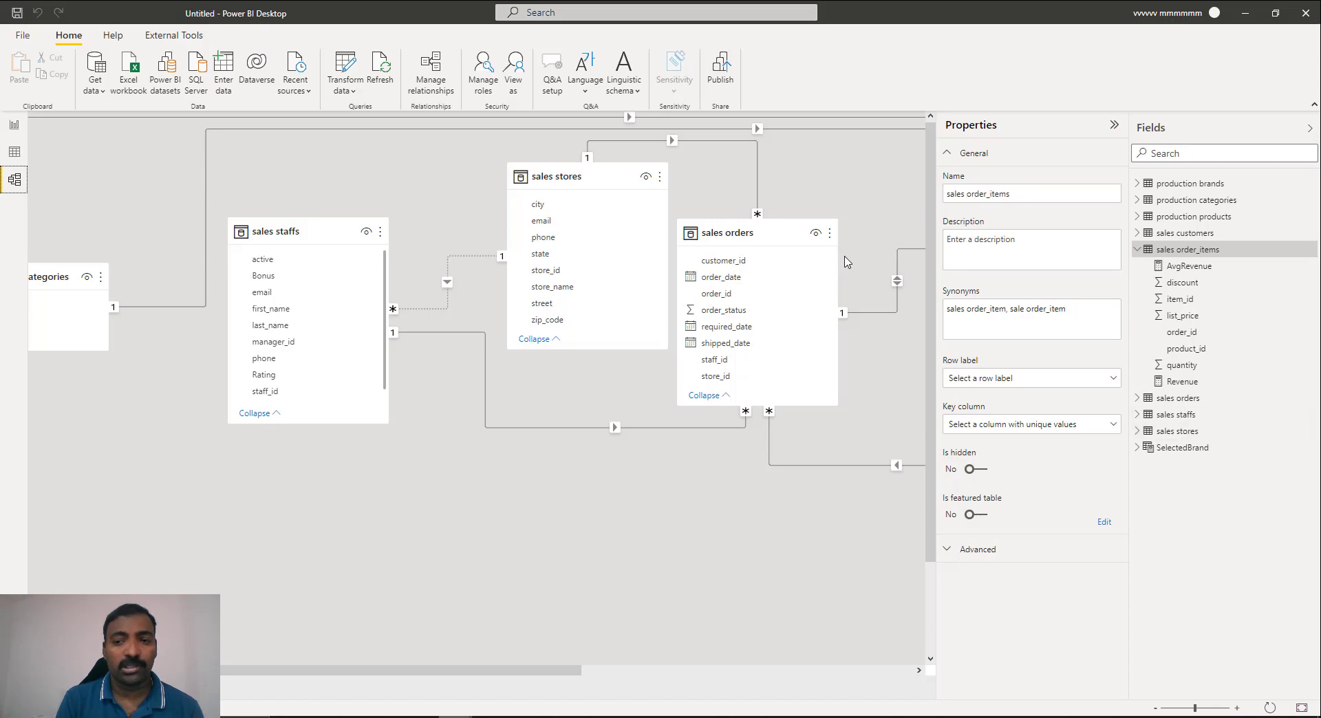
left_click(15, 128)
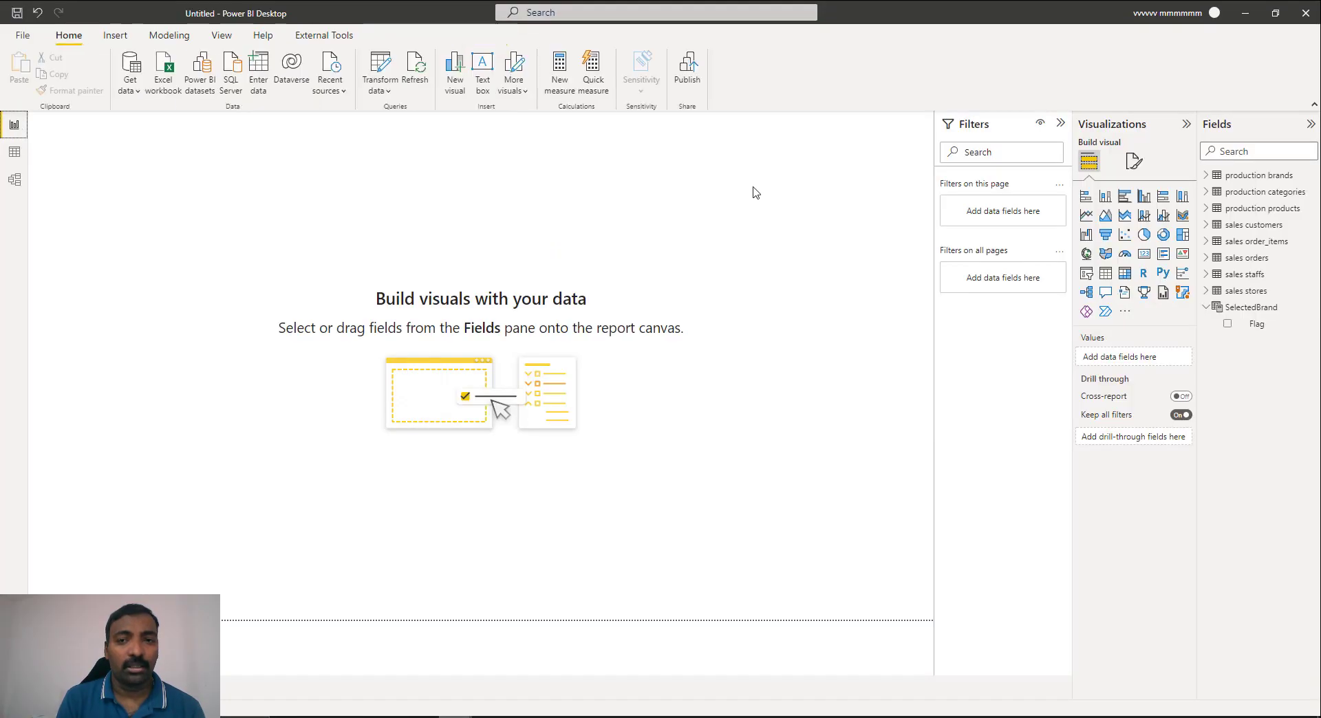
- Add a stacked bar chart to the report page with brand_name from production brands as its axis
left_click(1087, 196)
left_click_drag(231, 307, 446, 584)
left_click(1209, 176)
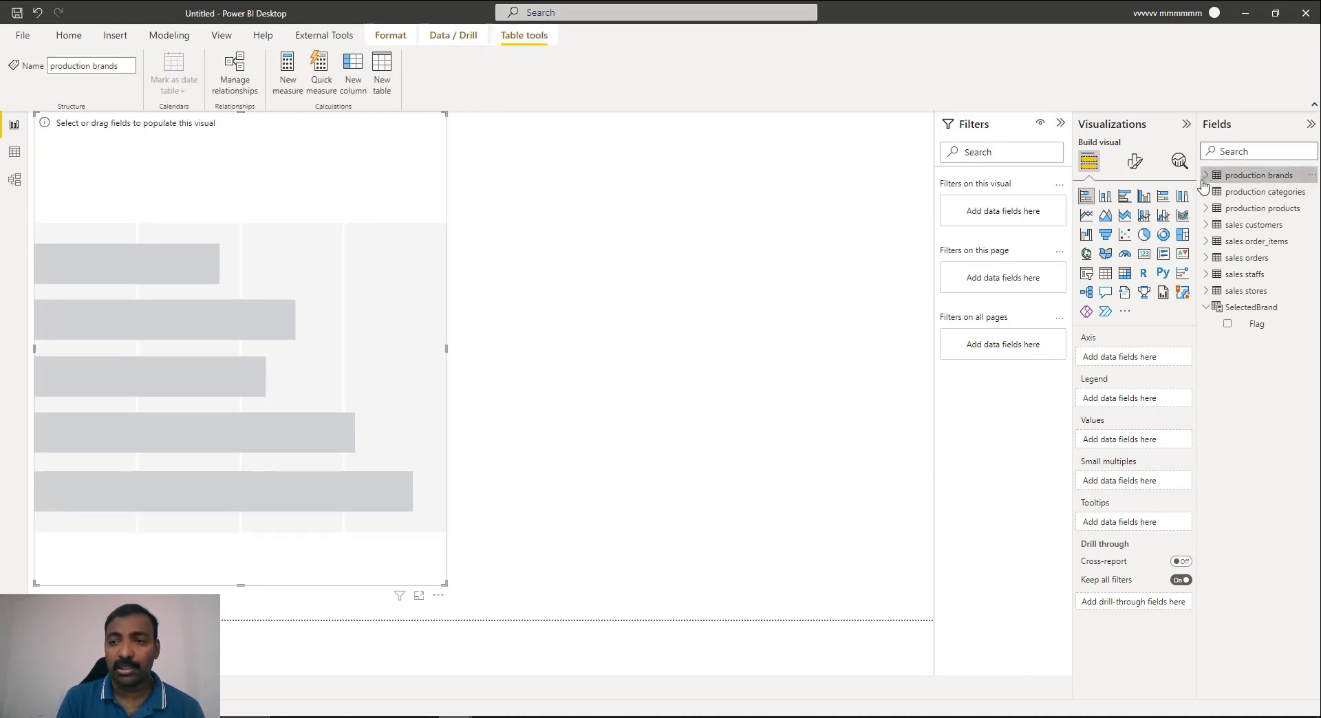
left_click(1207, 175)
left_click_drag(1254, 249, 1165, 354)
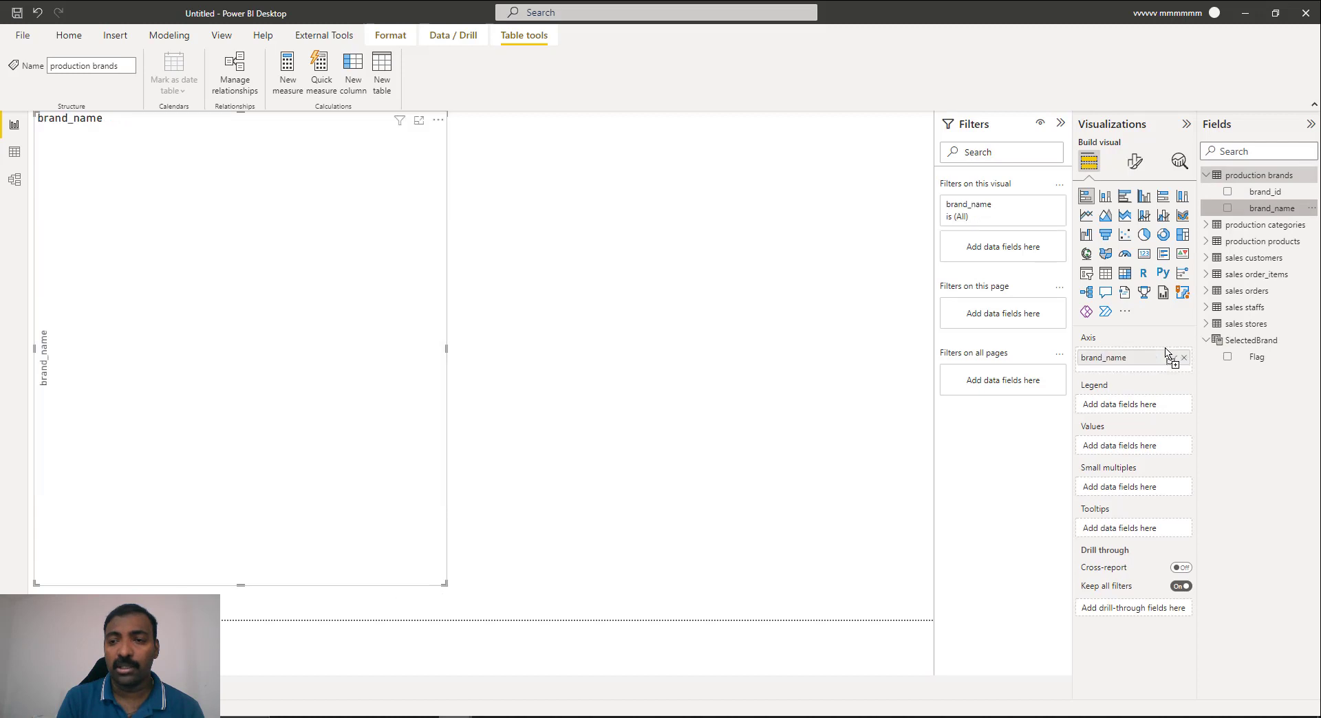
- Inspect the Revenue measure's formula in sales order_items and use Revenue as the bar chart's values
left_click(1207, 274)
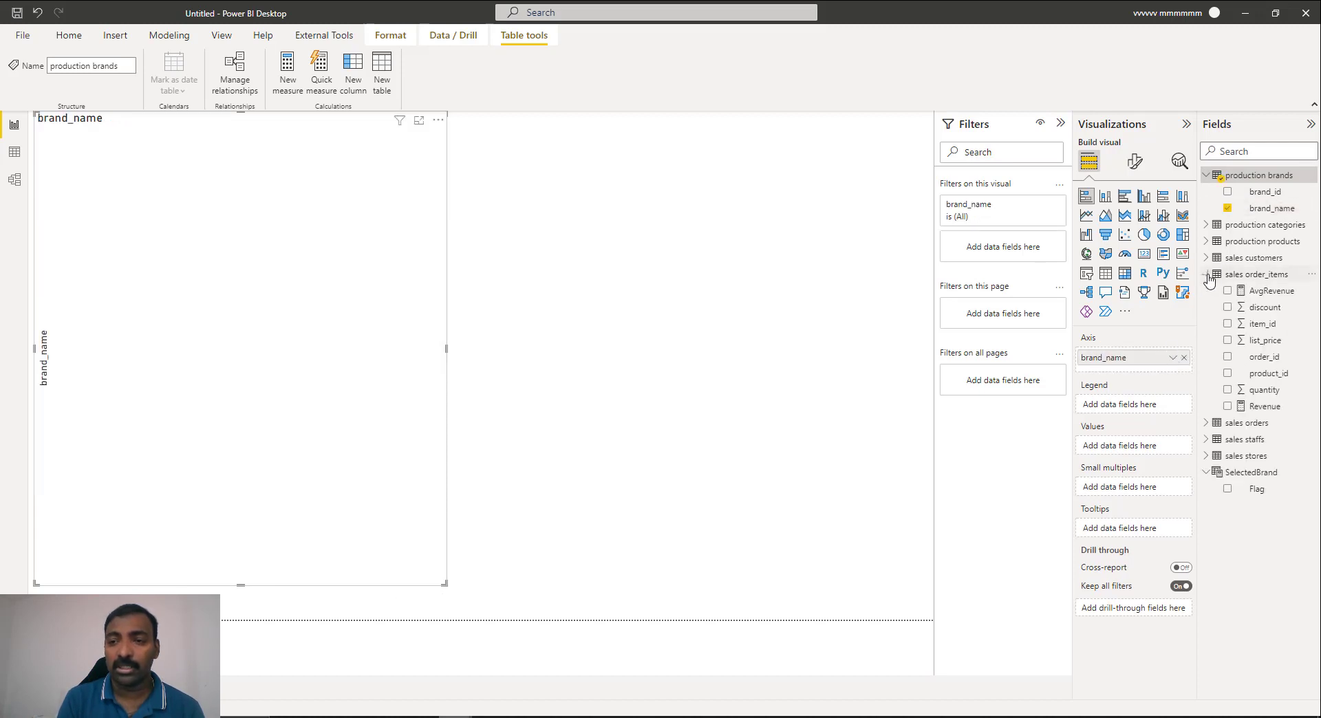
left_click(1264, 407)
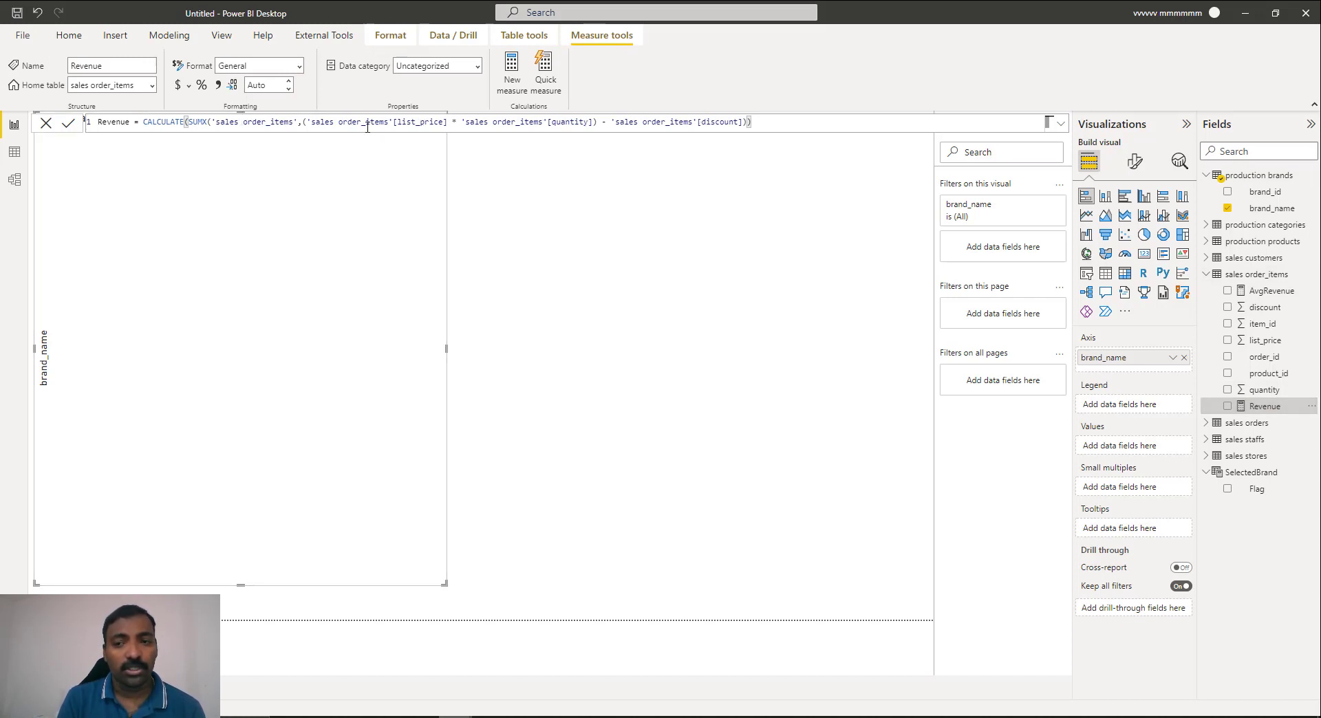
left_click_drag(1263, 407, 1149, 451)
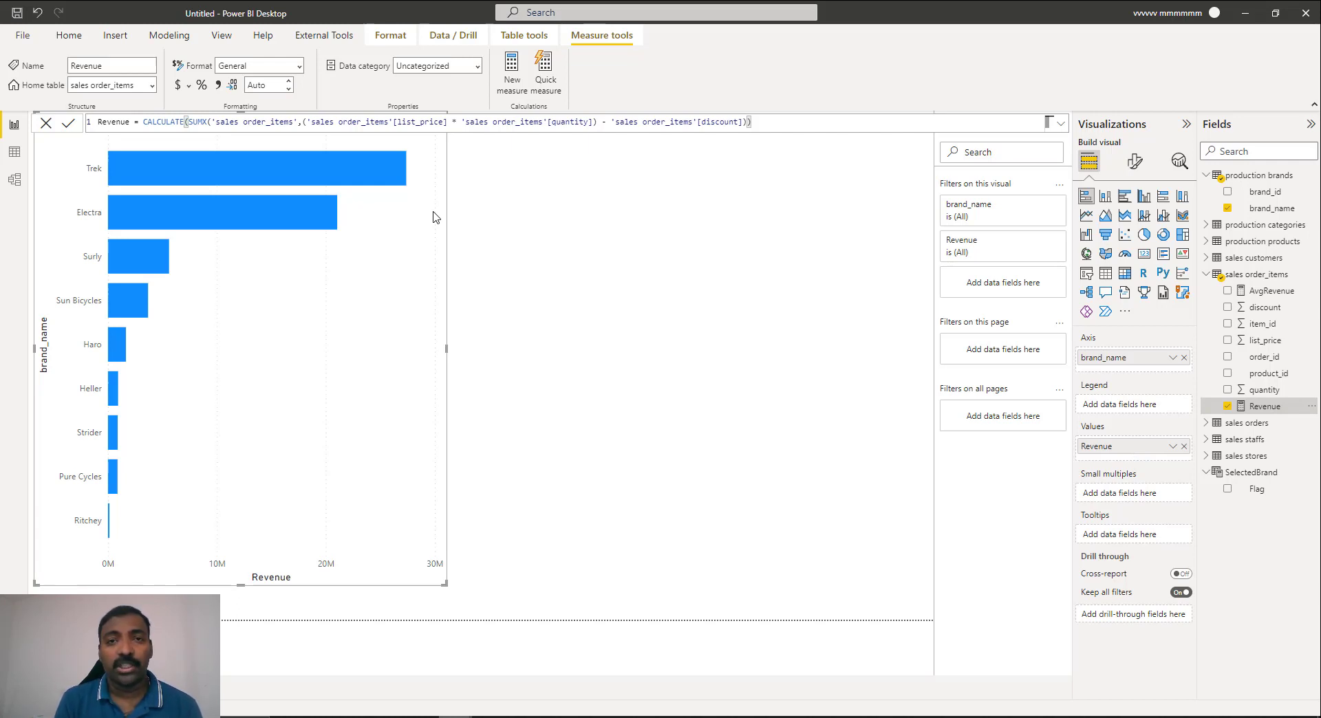
left_click(652, 255)
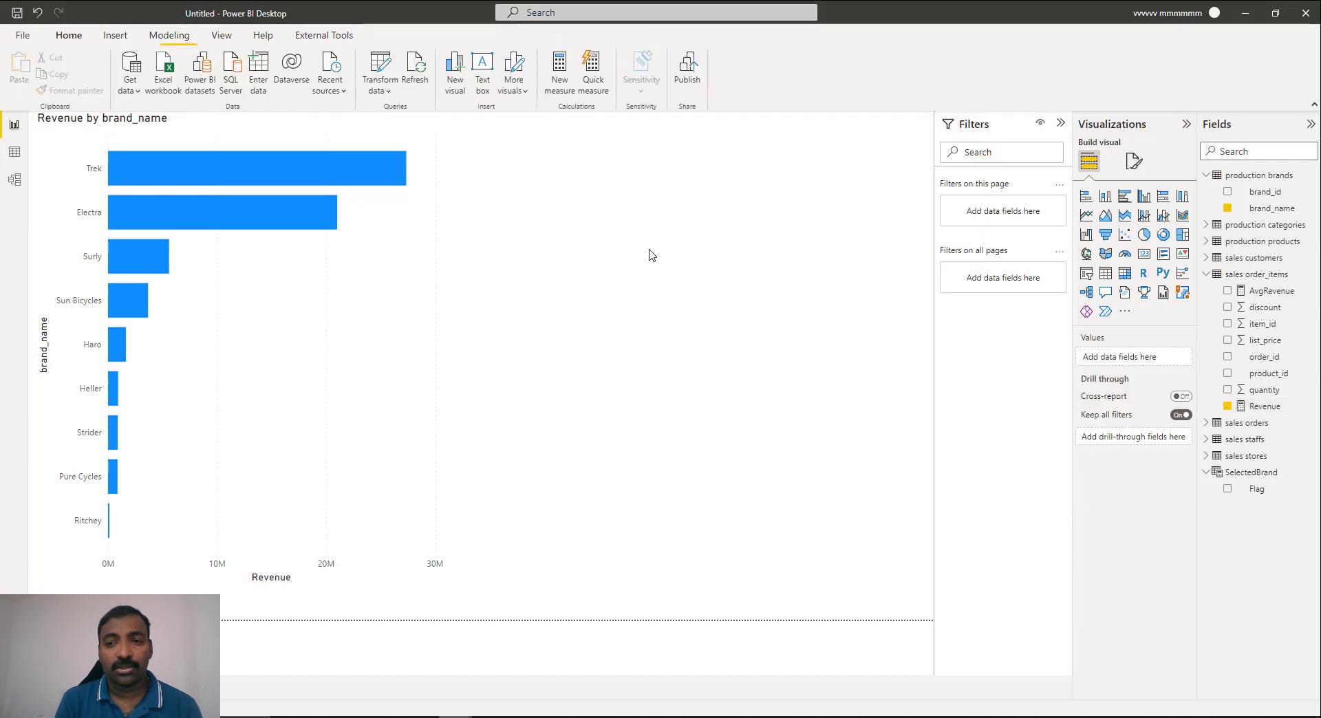
- Add a scatter chart with AvgRevenue on the X axis, Revenue on the Y axis and brand_name as values, and widen it
left_click(1125, 235)
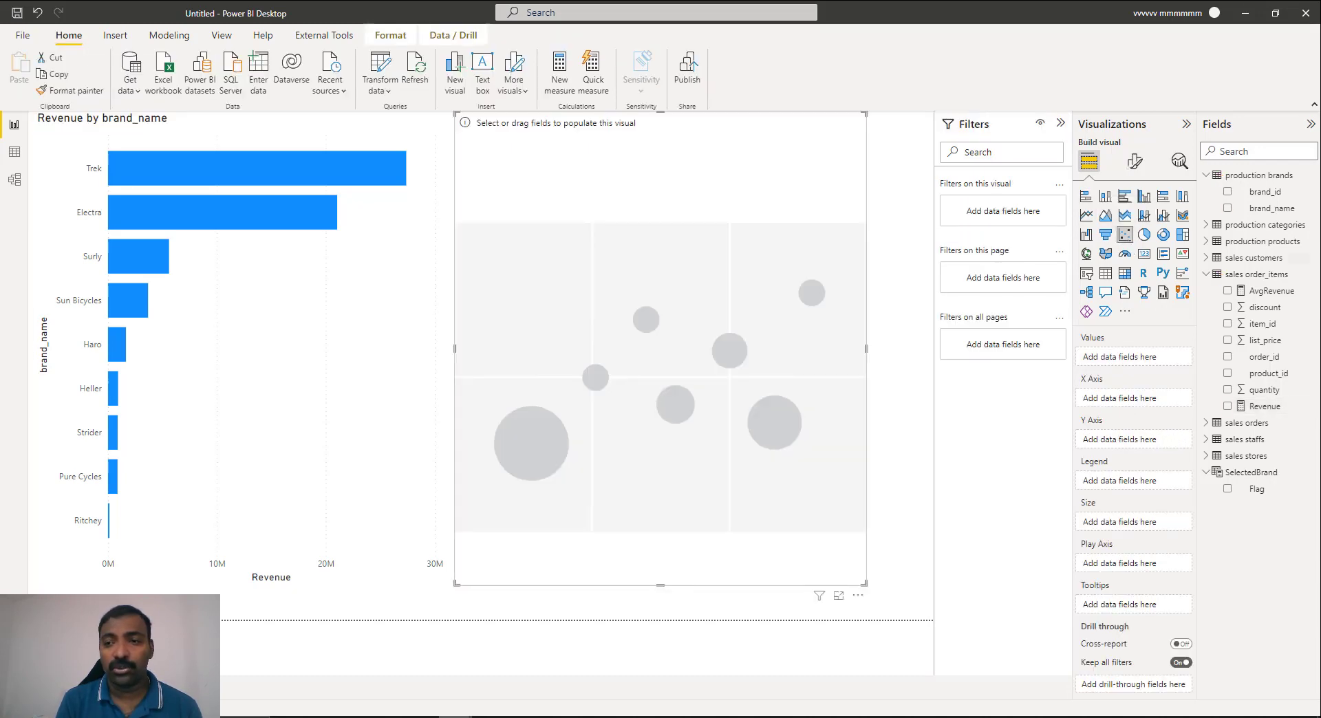
left_click_drag(1263, 293, 1191, 385)
left_click_drag(1282, 410, 1152, 441)
left_click_drag(1270, 290, 1181, 398)
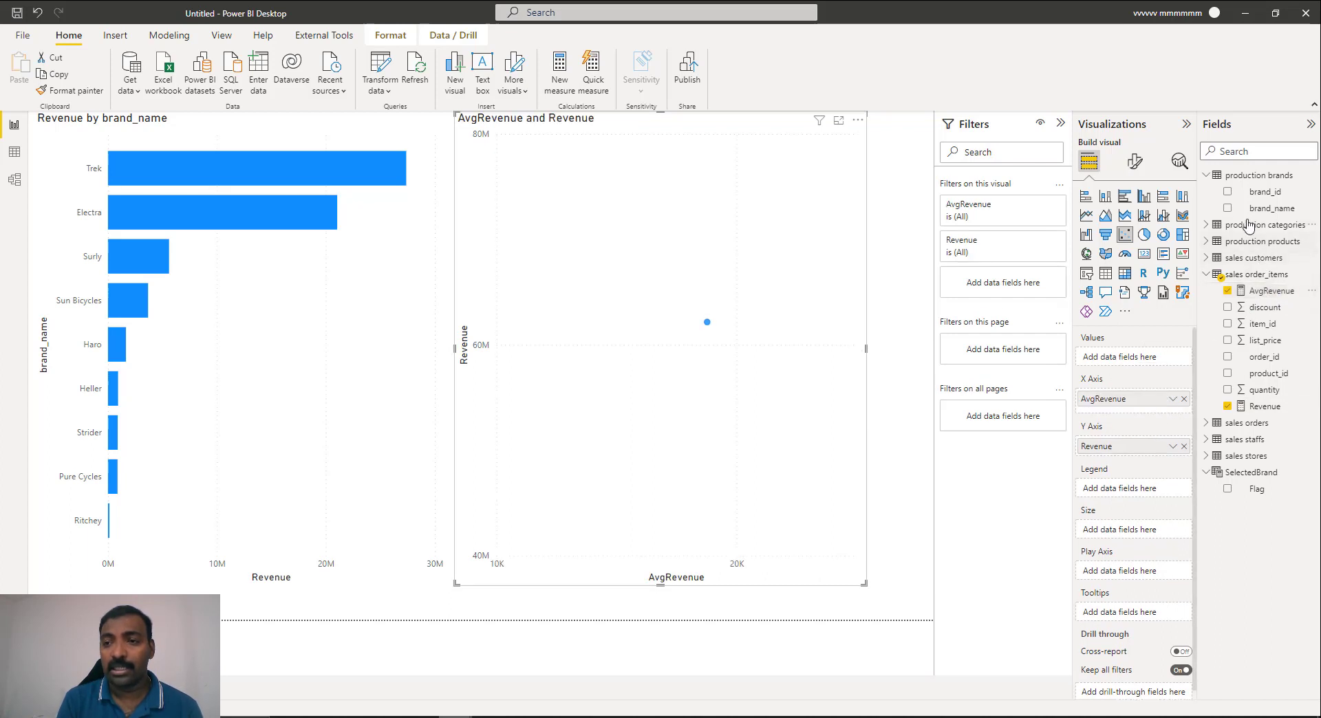
left_click_drag(1272, 208, 1135, 369)
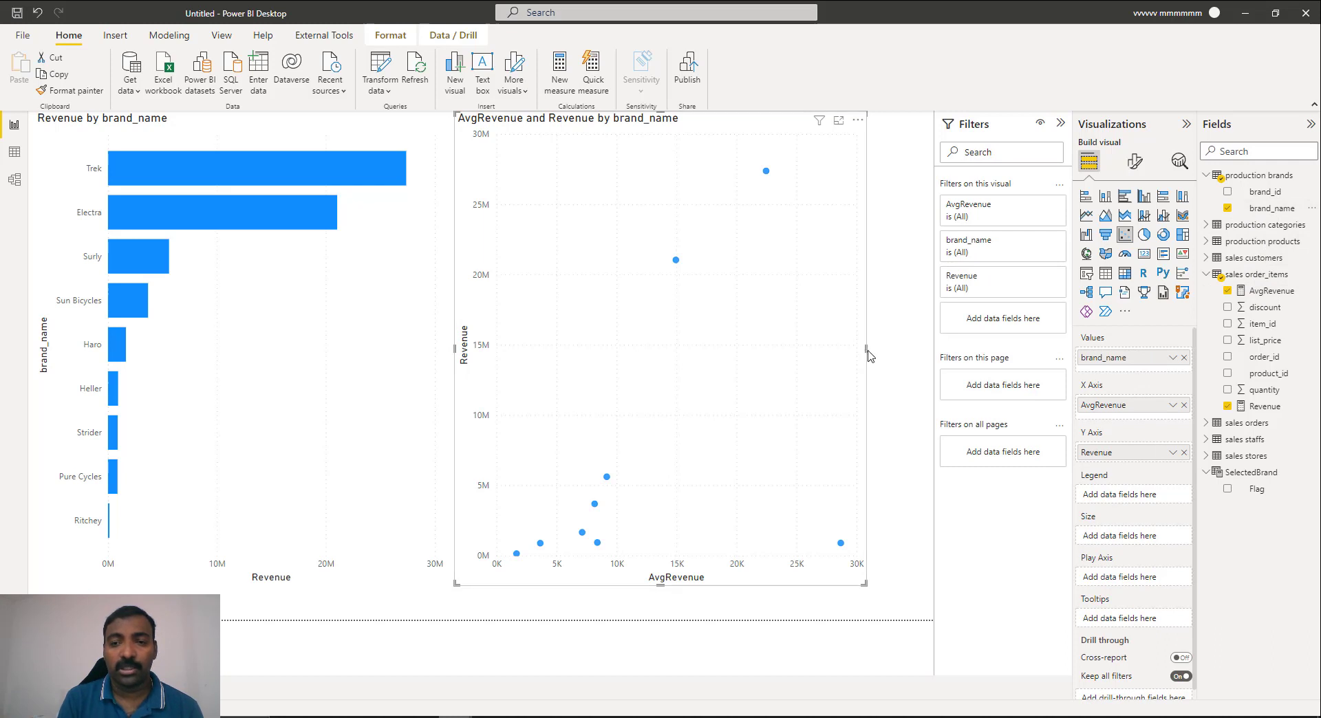
left_click_drag(867, 356, 932, 357)
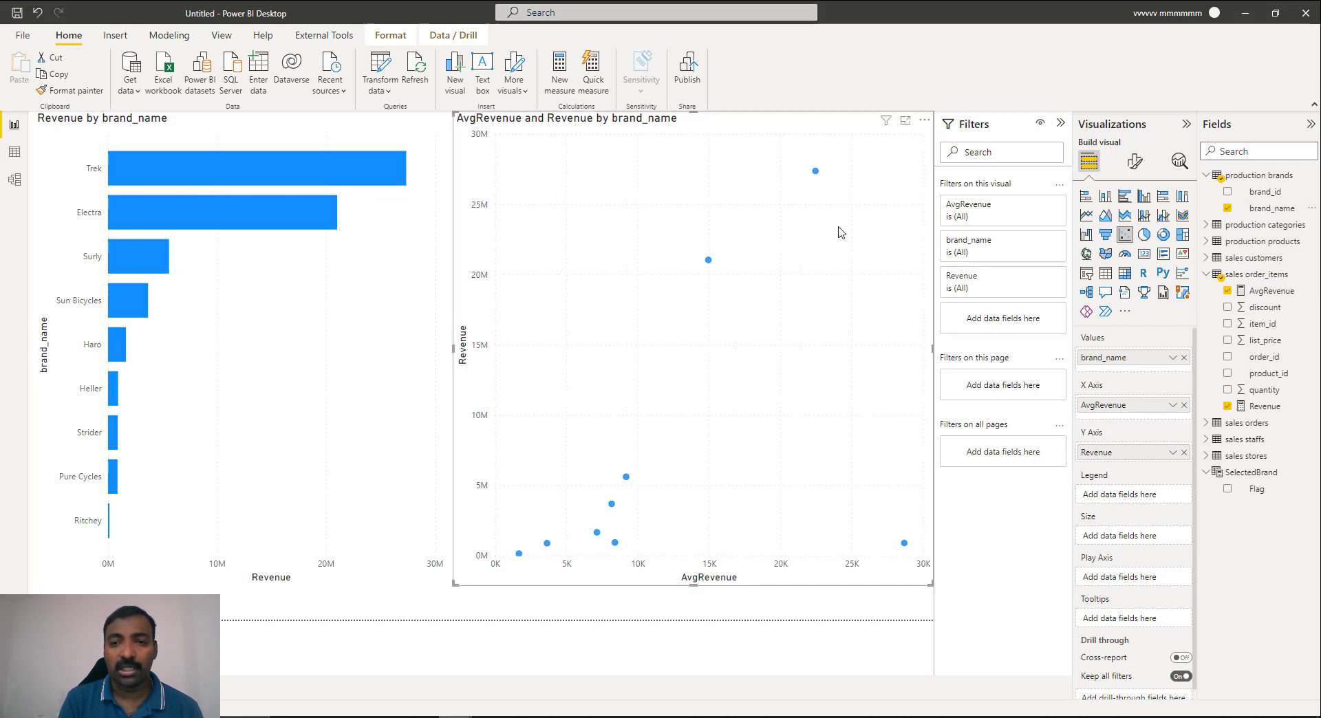
- Inspect the brand data points and cross-filter the scatter chart by Electra, by Surly, and by both brands together
mouse_move(816, 175)
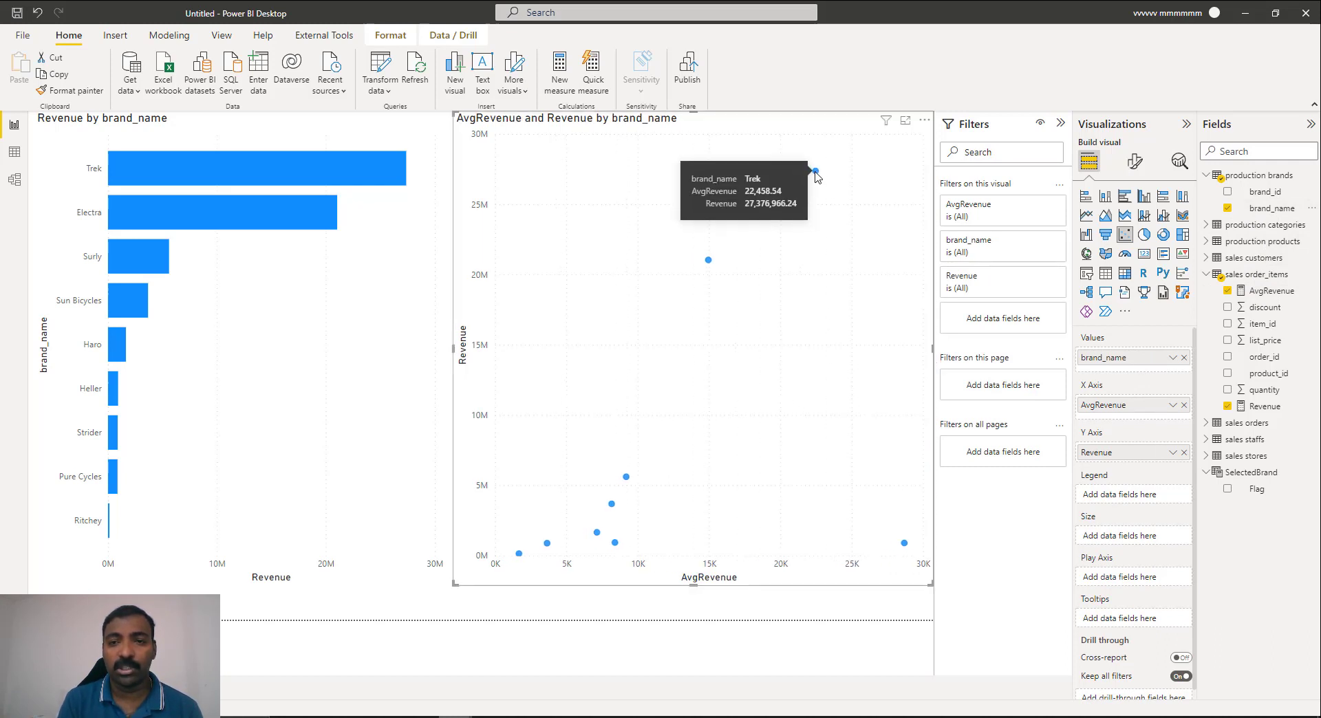
mouse_move(710, 261)
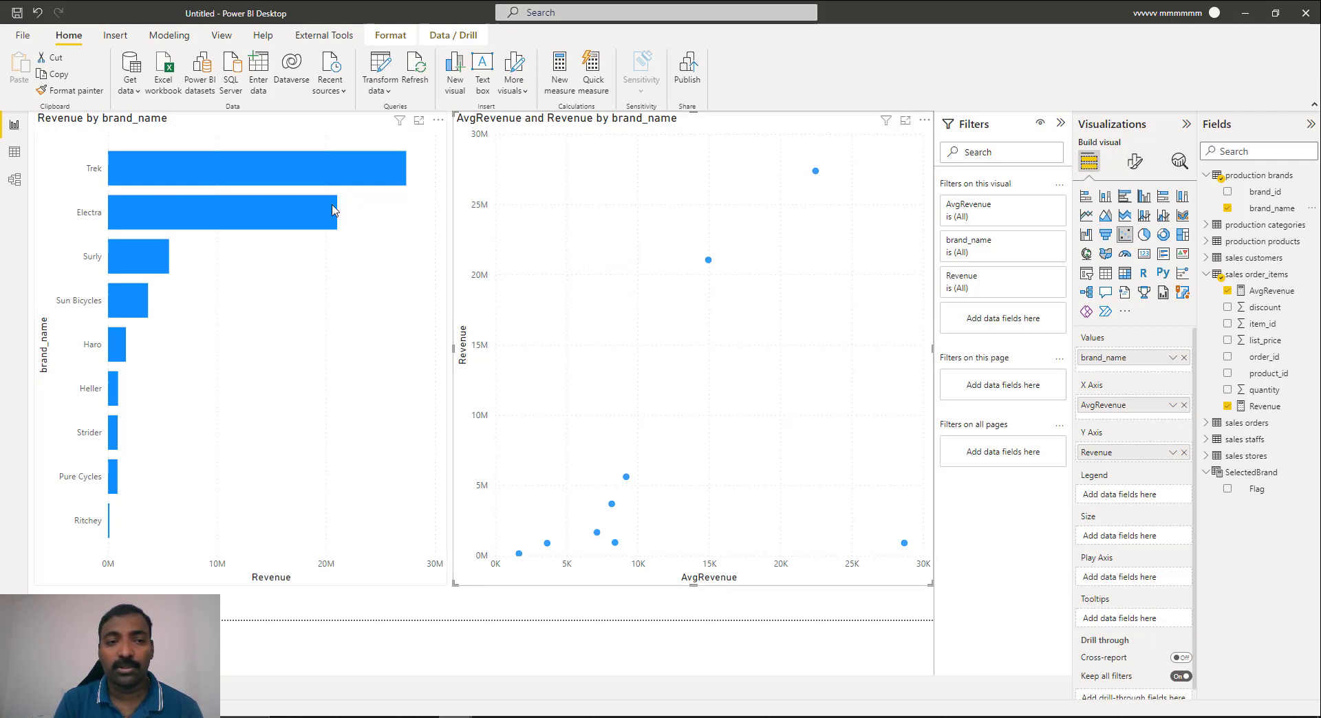
mouse_move(291, 226)
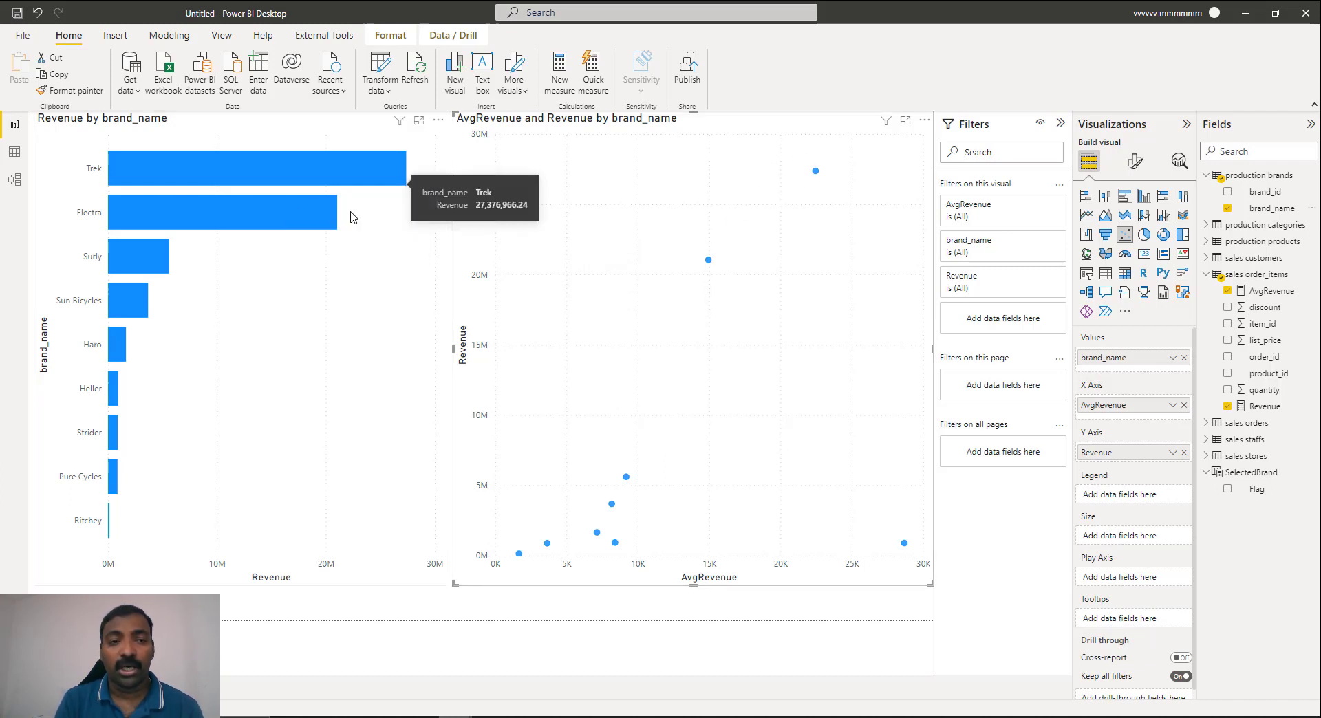
left_click(188, 212)
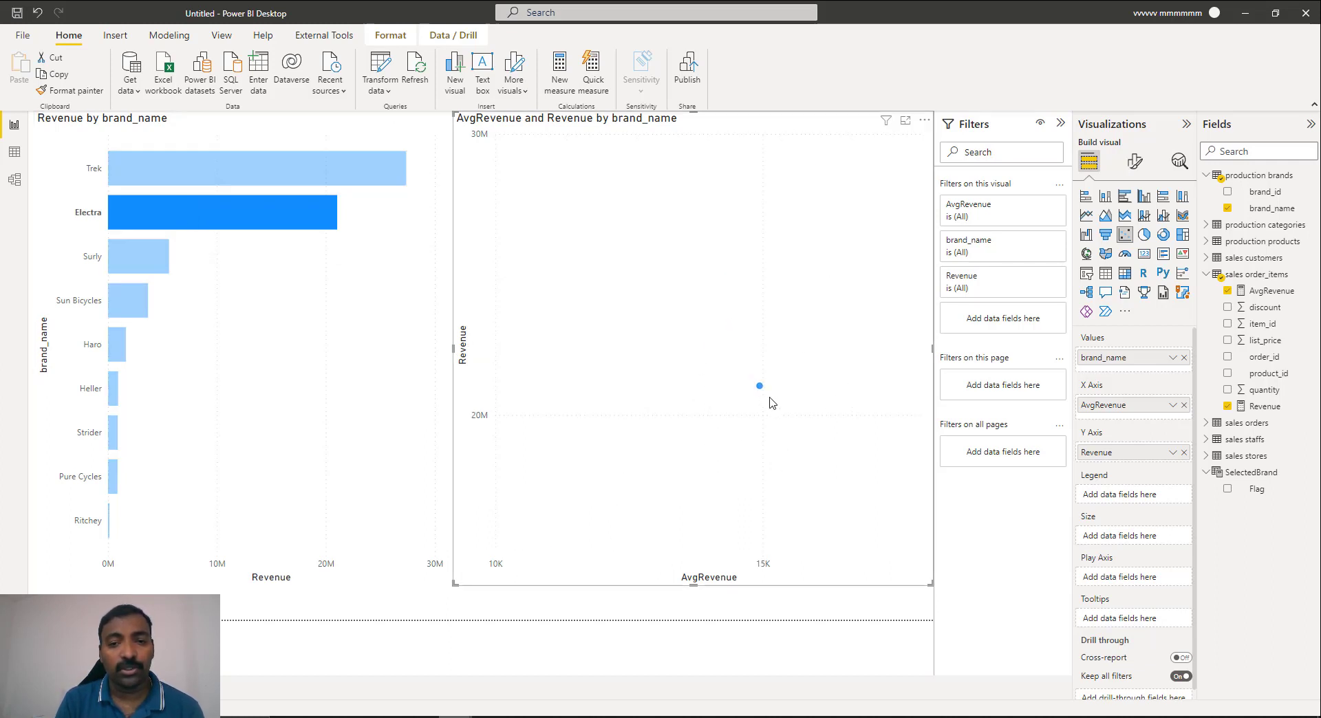
mouse_move(760, 390)
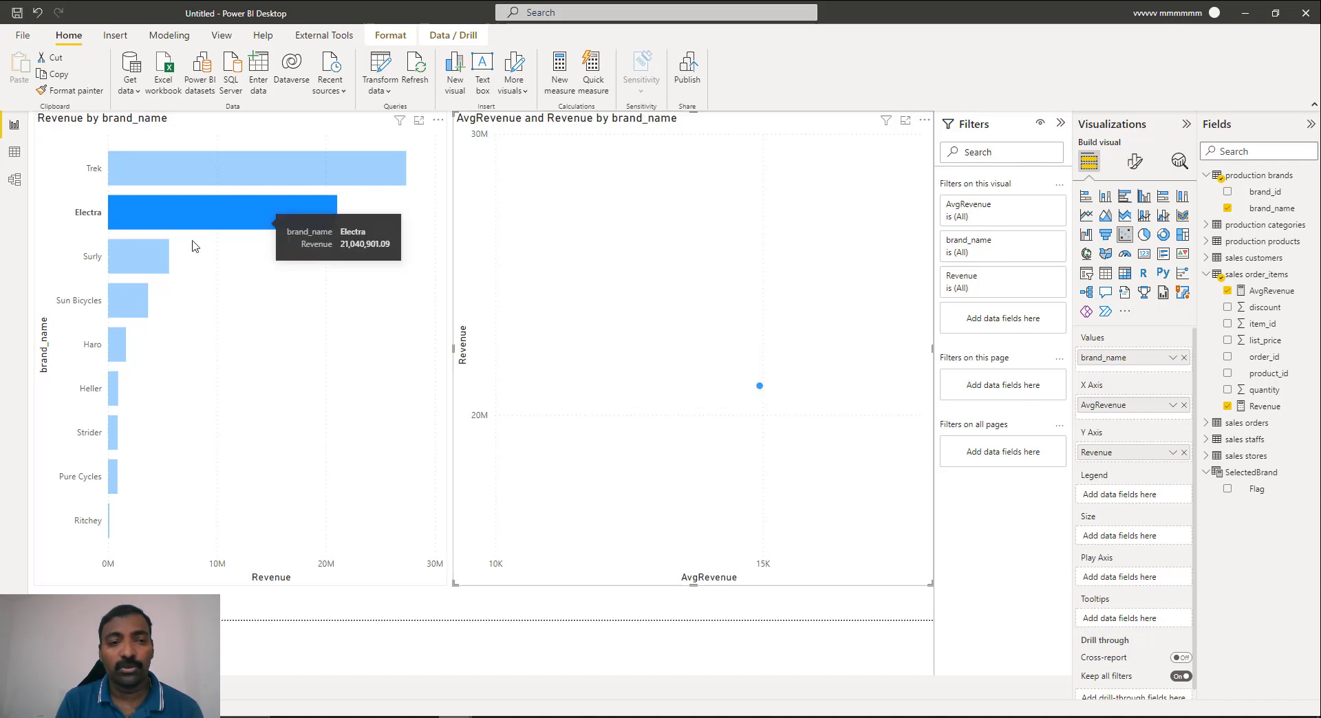
left_click(150, 254)
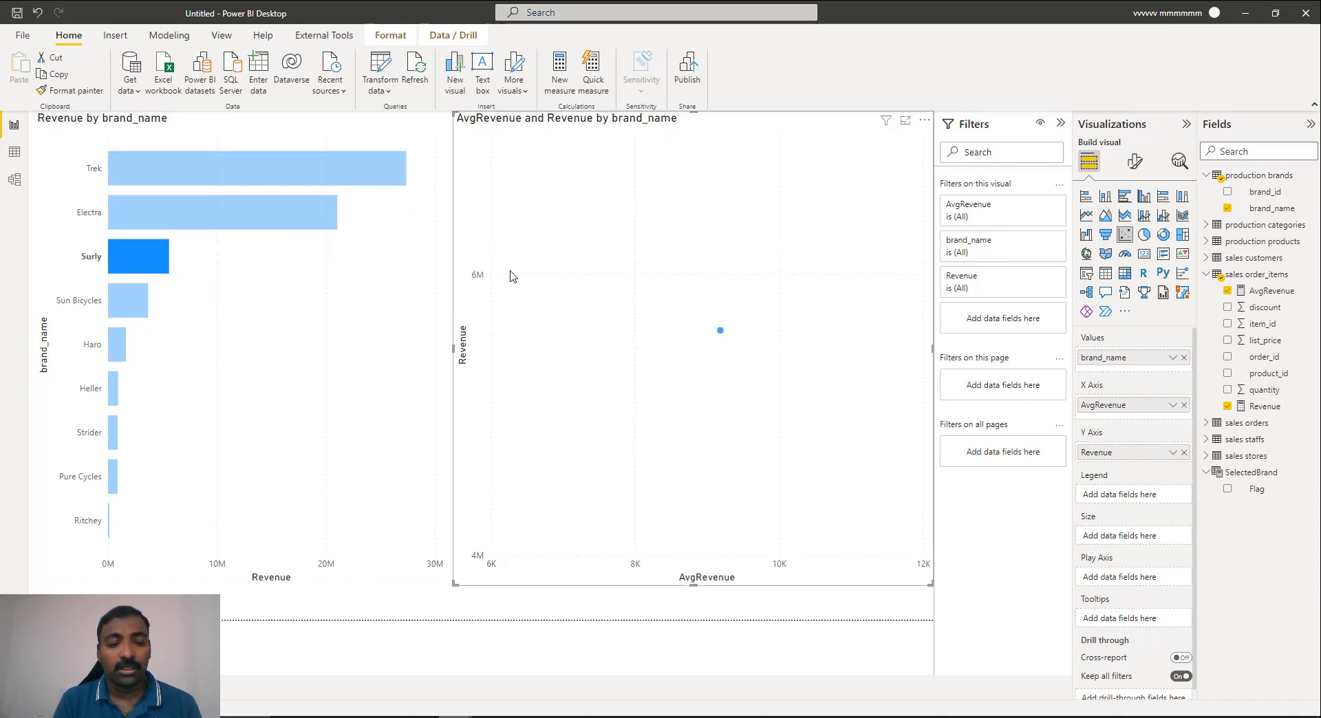
left_click(276, 228, "ctrl")
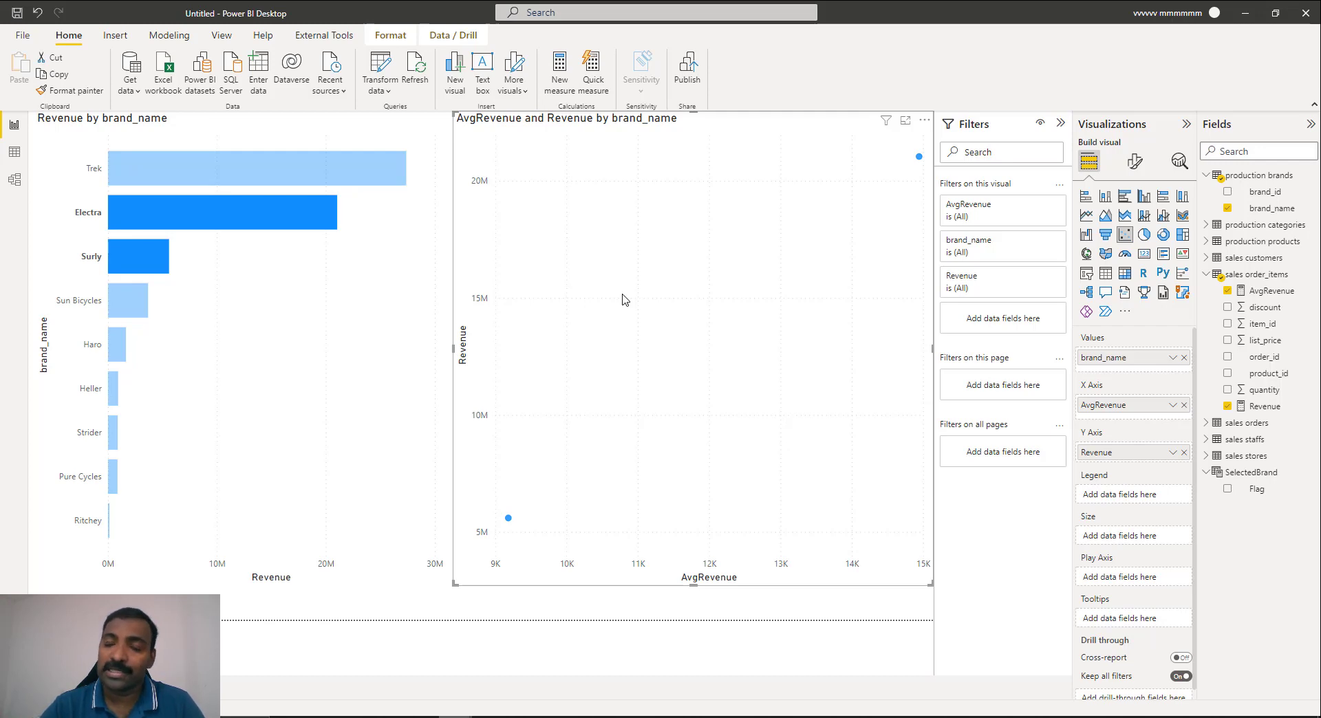
- Delete the bar chart and the scatter chart from the report page and collapse the production brands fields
left_click(283, 310)
key("Delete")
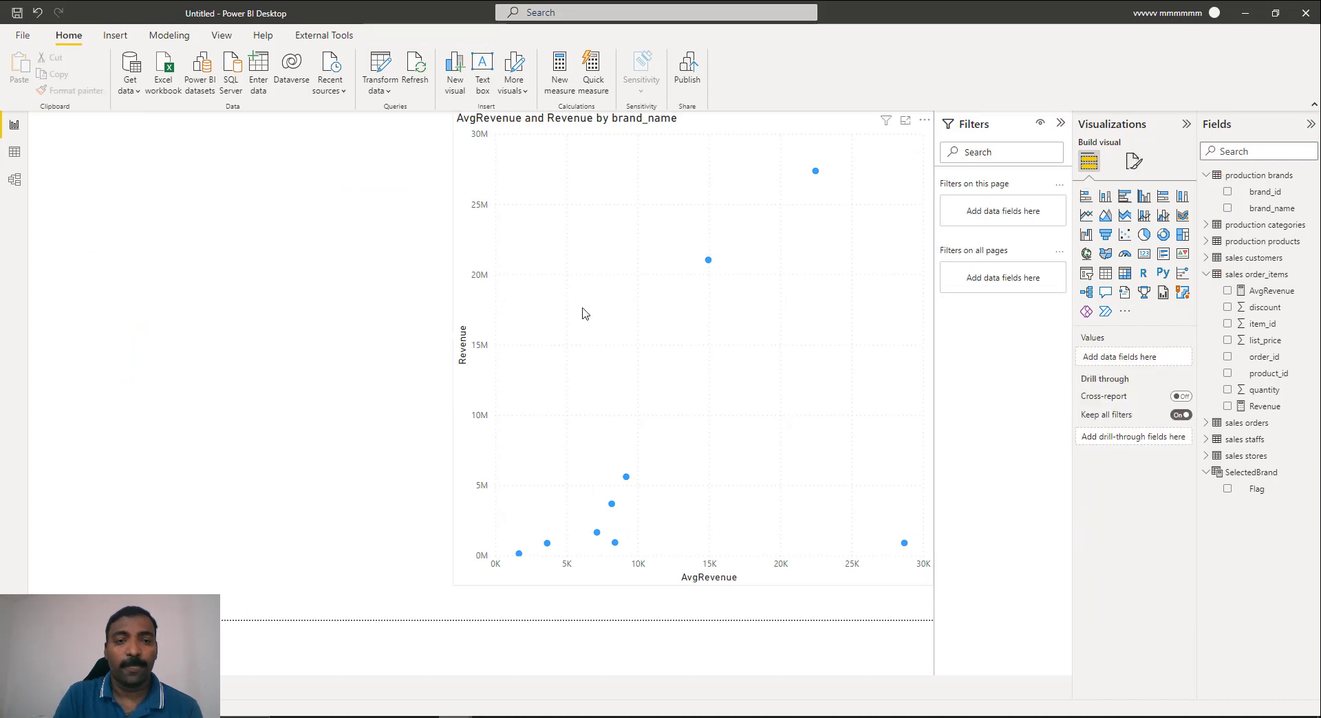
left_click(585, 314)
key("Delete")
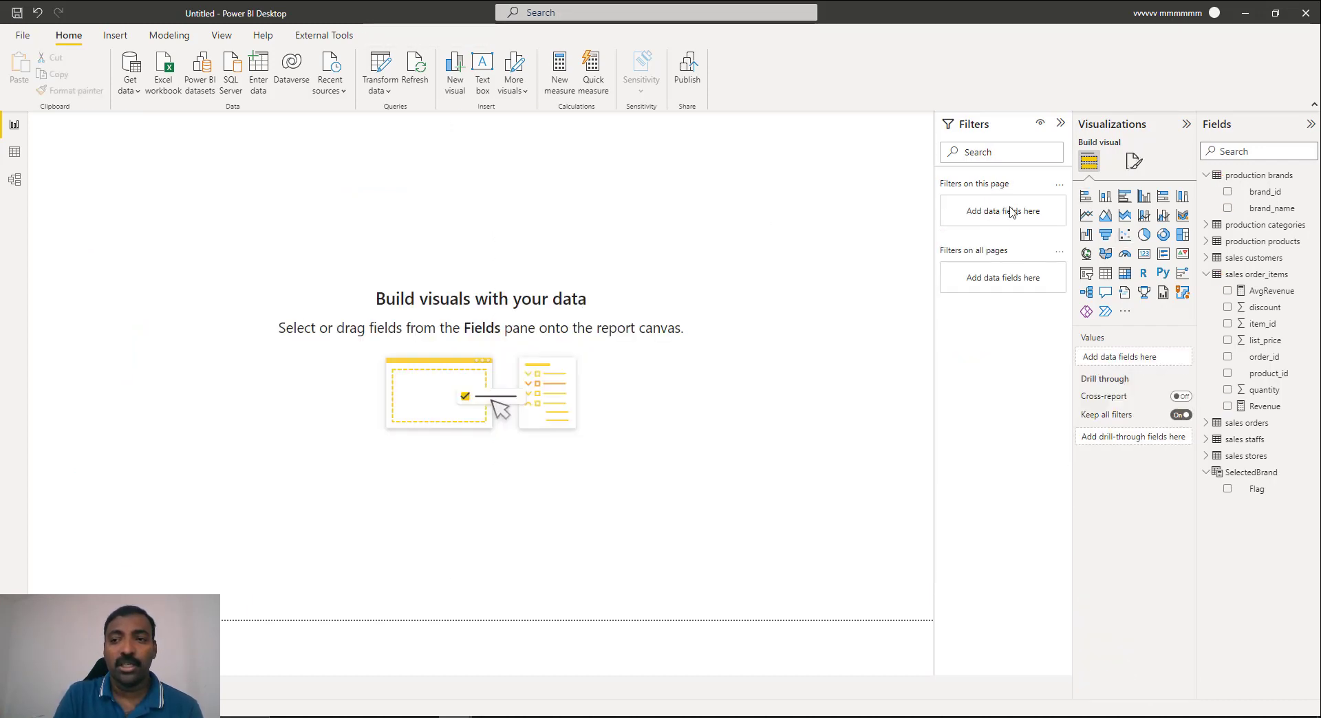
left_click(1207, 177)
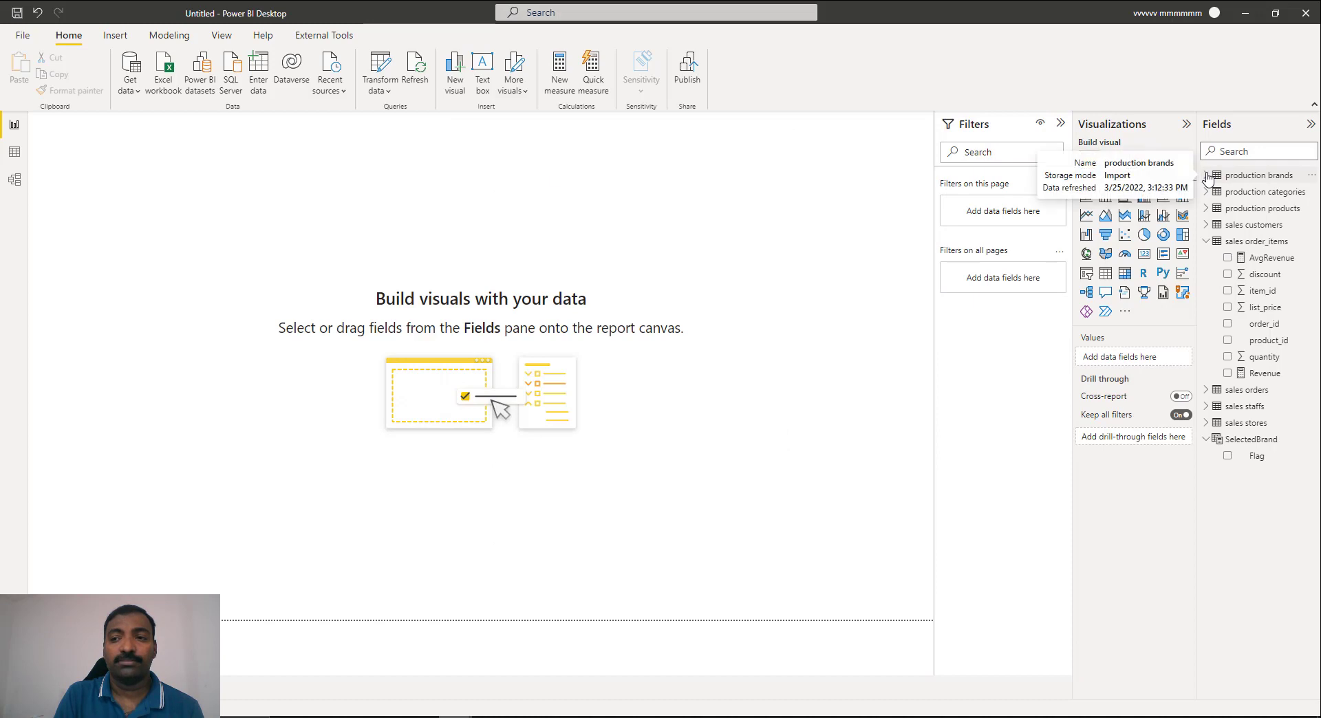
- Create a calculated table with the formula BrandSlicer = VALUES('production brands'[brand_name])
left_click(16, 163)
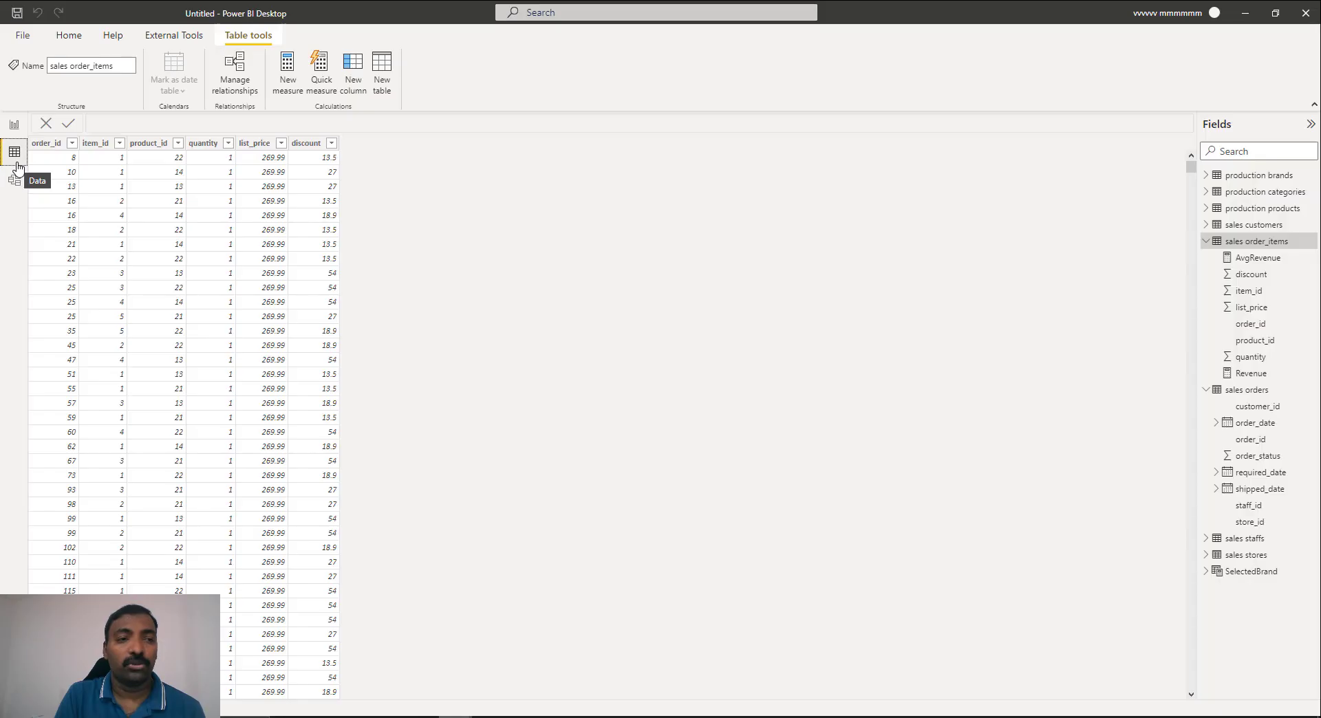
left_click(383, 76)
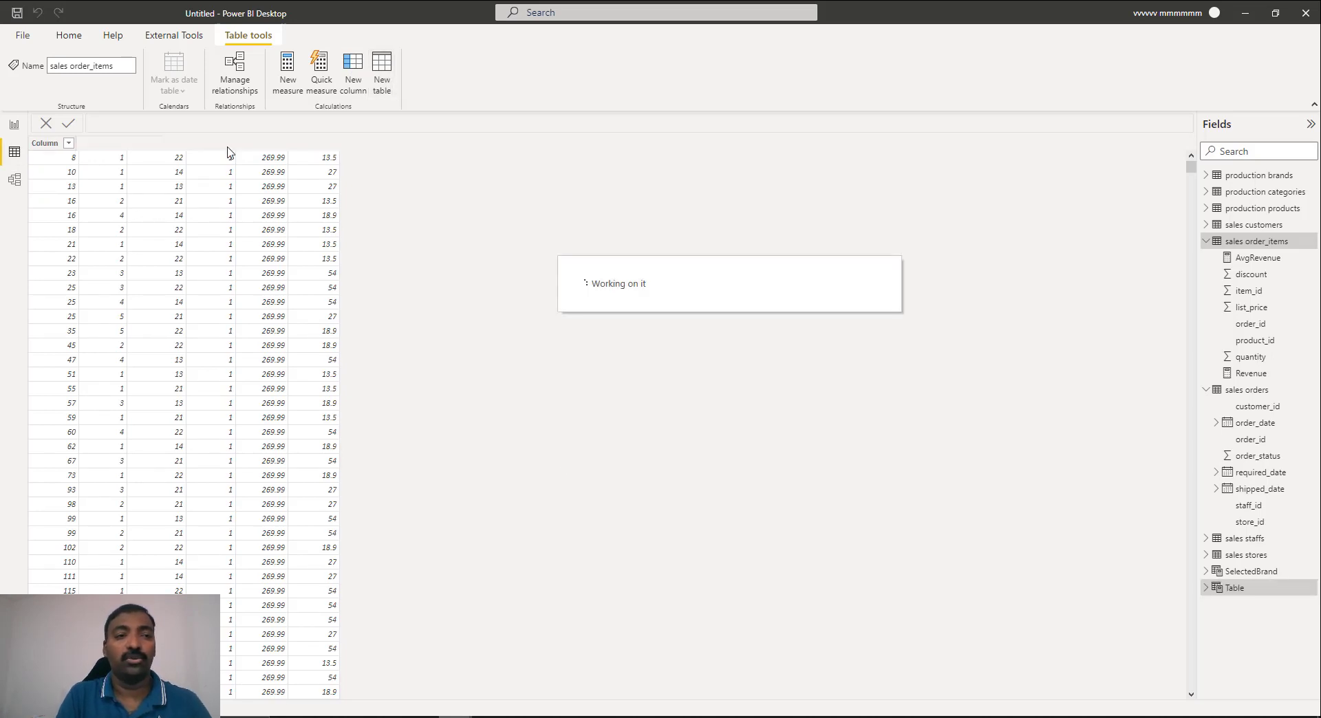
type("BrandSlicer =")
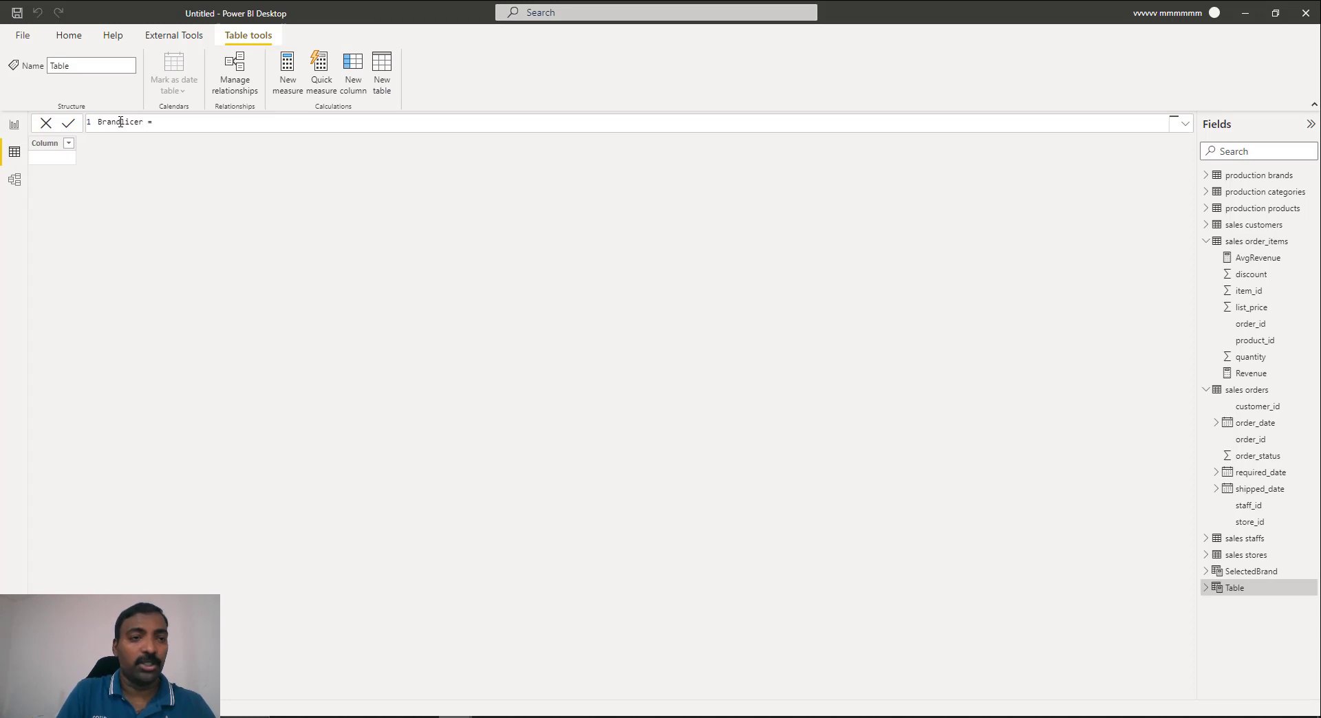
double_click(122, 122)
type("S")
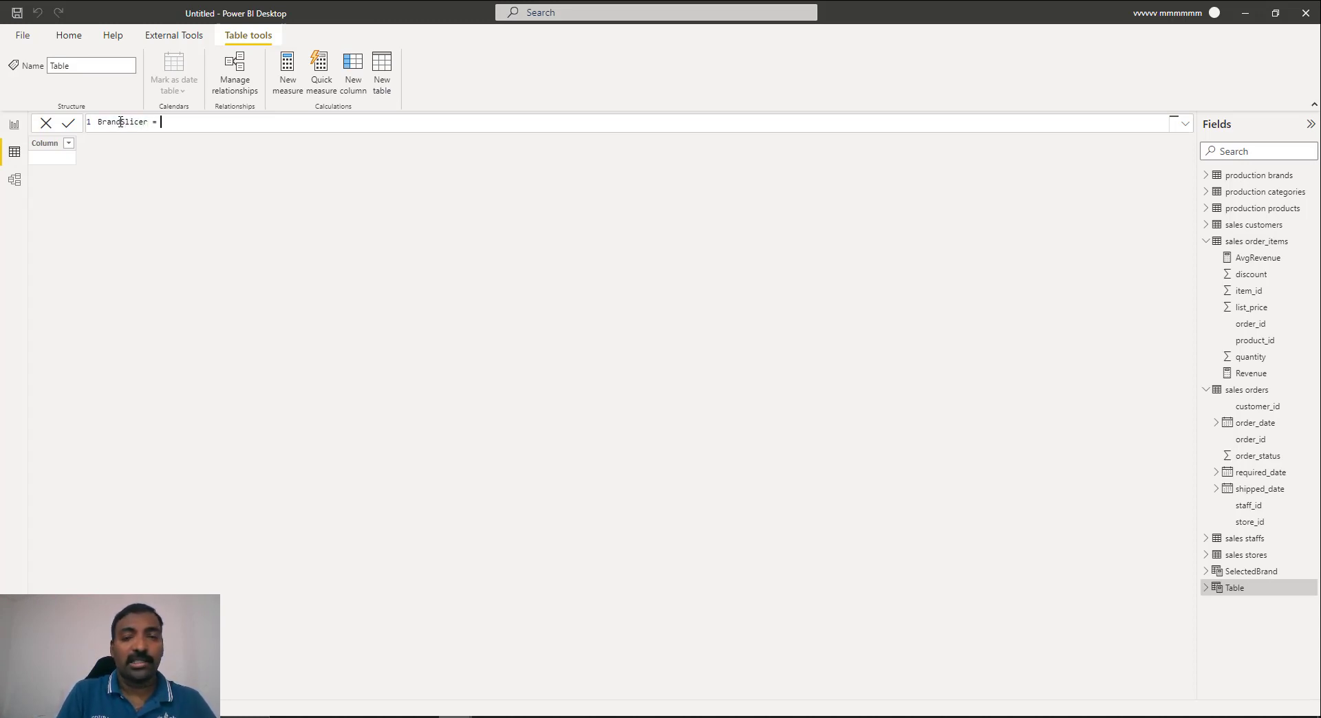
type("VALUE")
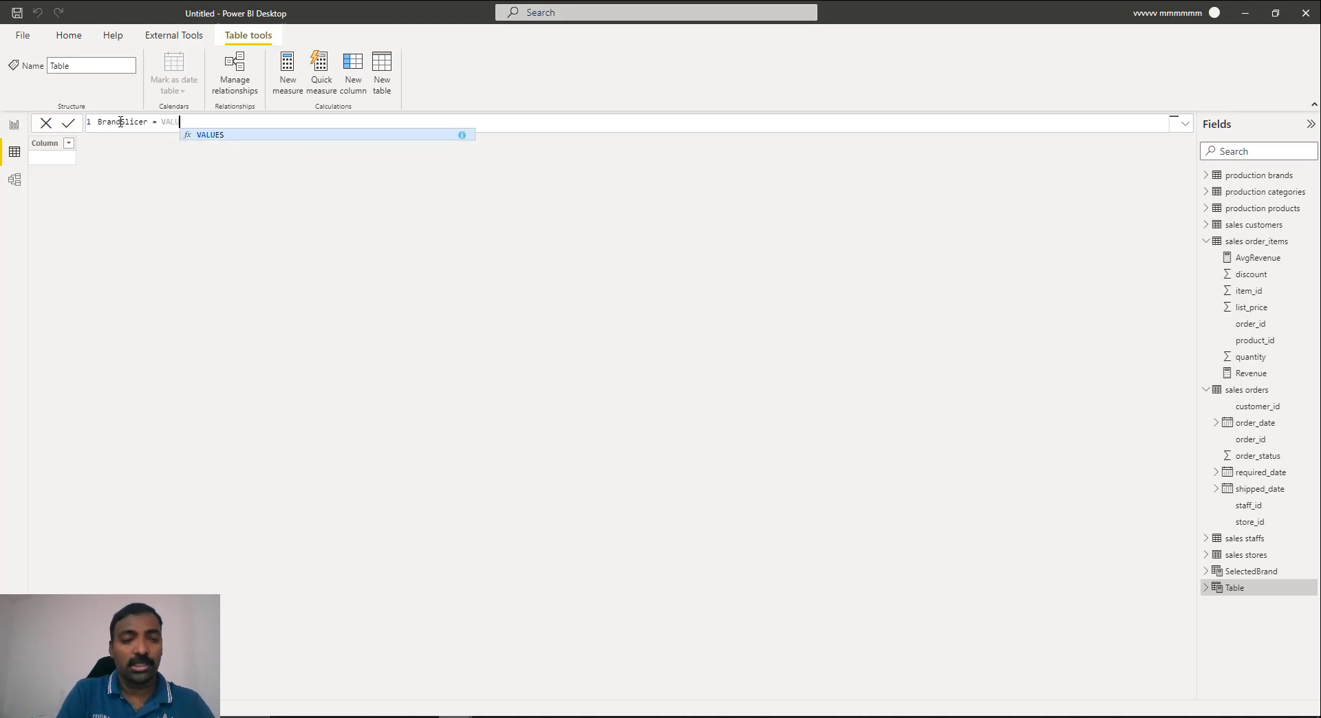
left_click(209, 136)
left_click(303, 161)
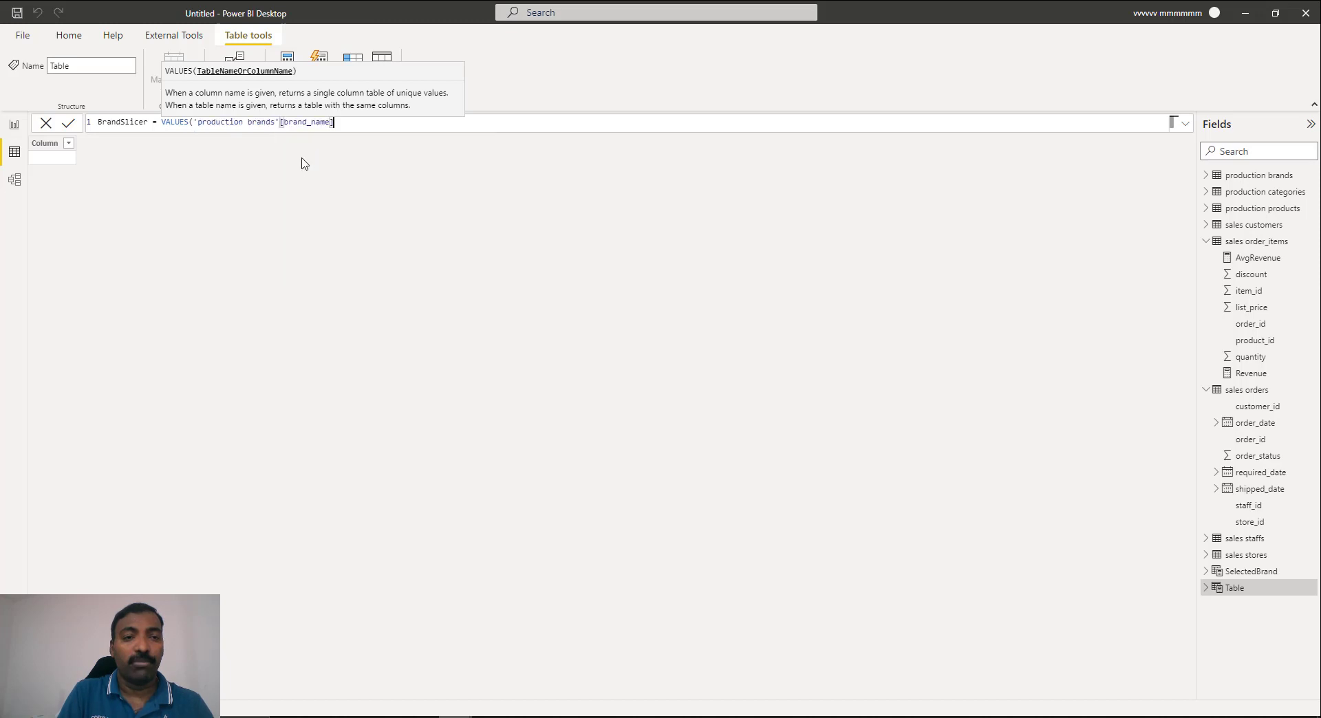
type(")")
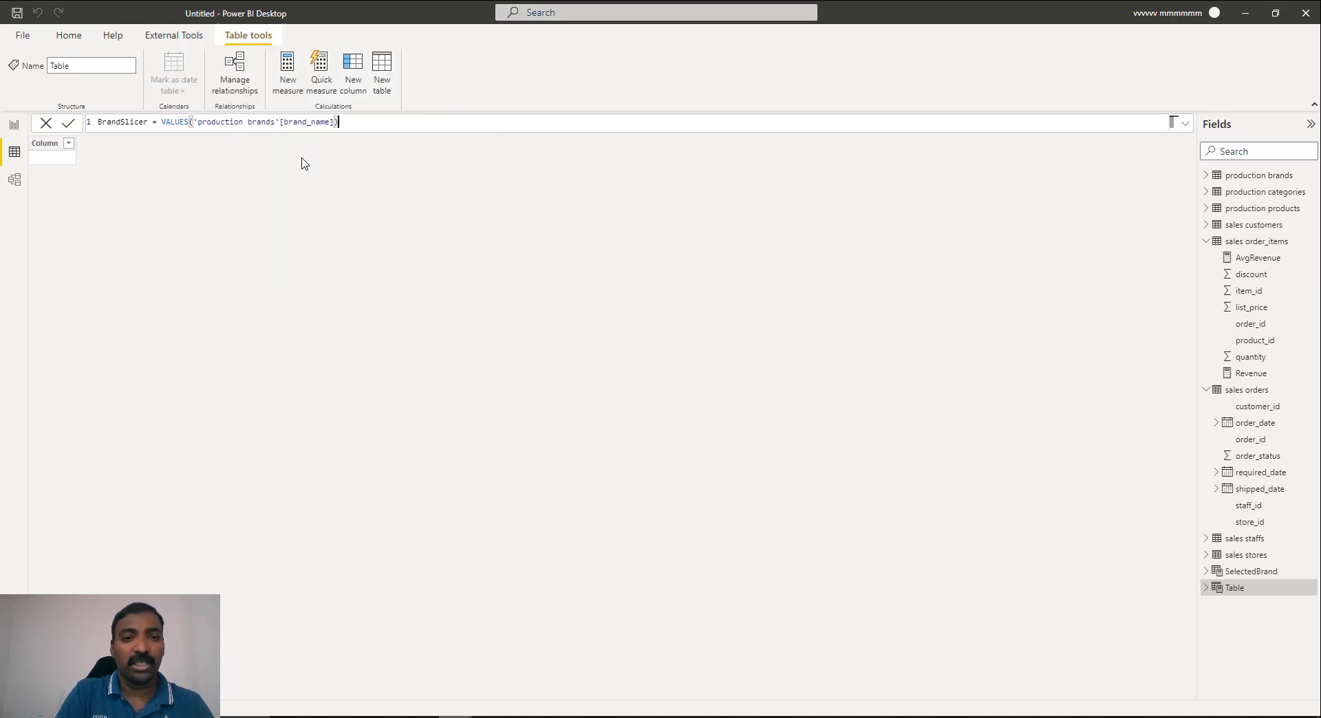
left_click(68, 126)
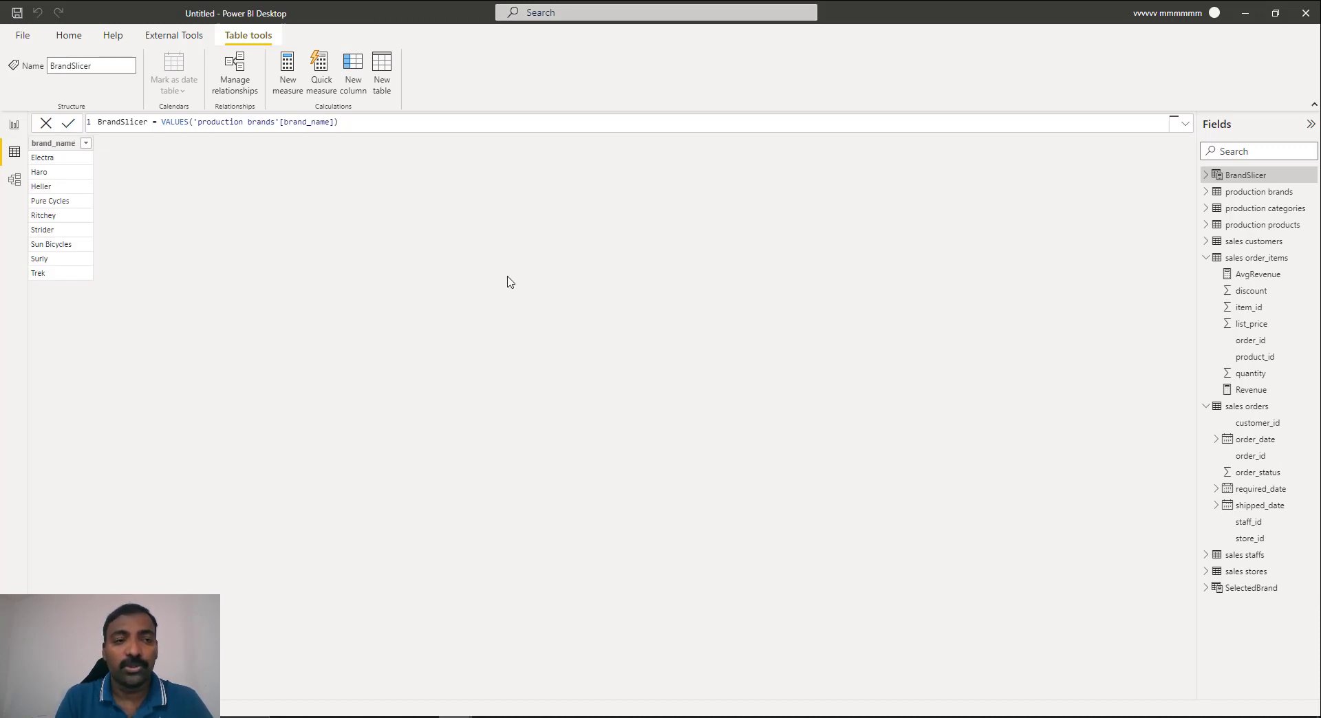
- Examine the SelectedBrand table and the UNION and ROW parts of its formula
left_click(1238, 589)
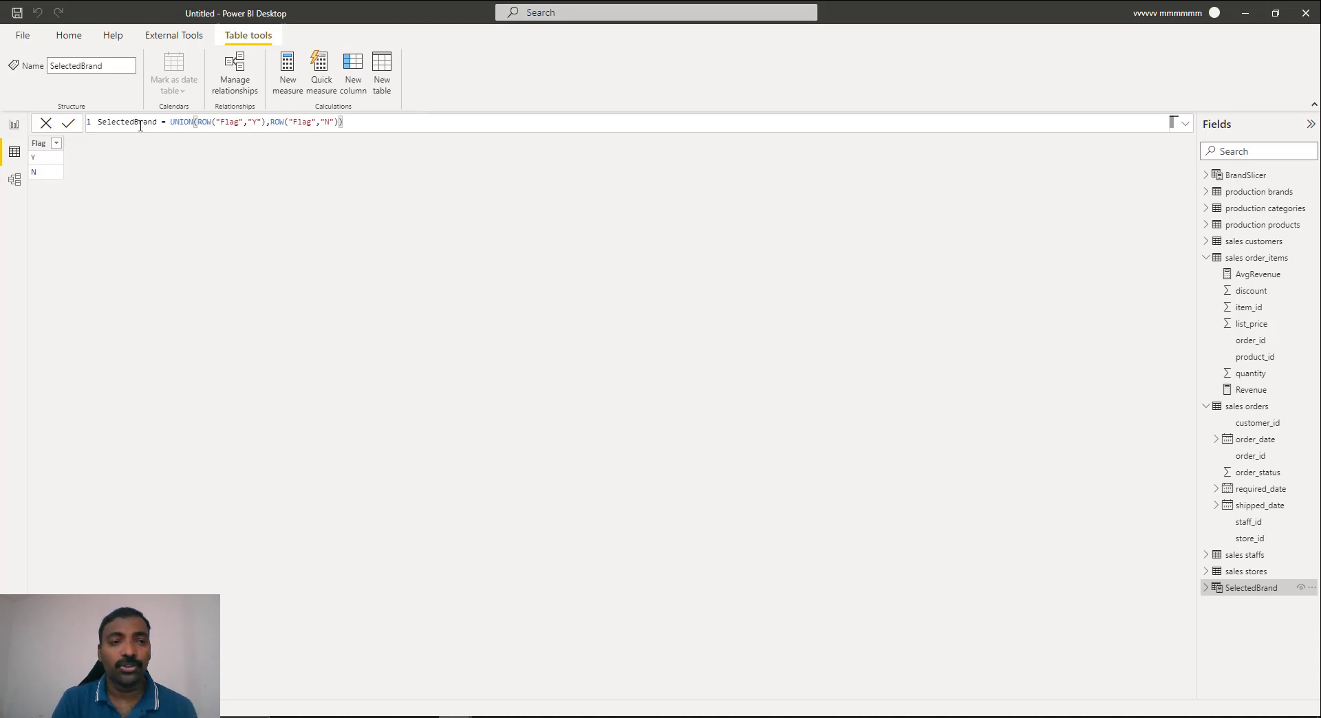
left_click(173, 123)
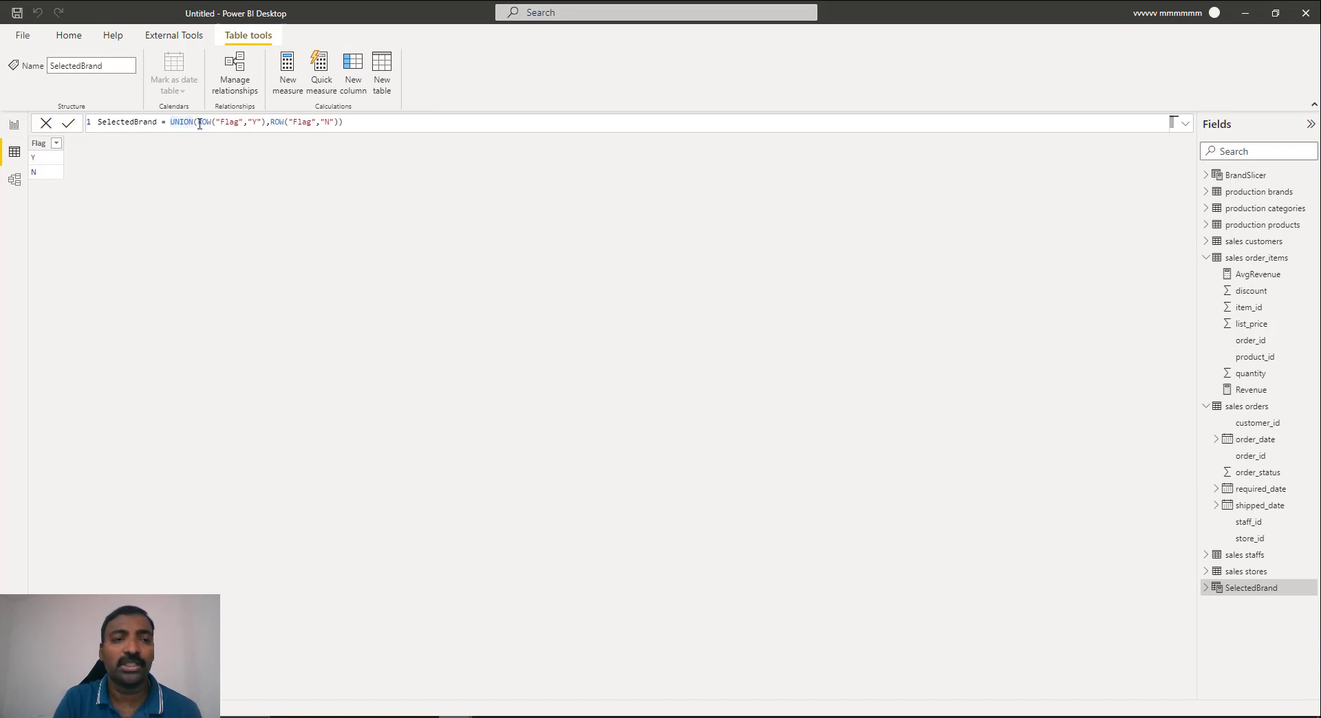
left_click_drag(197, 124, 268, 123)
left_click(326, 123)
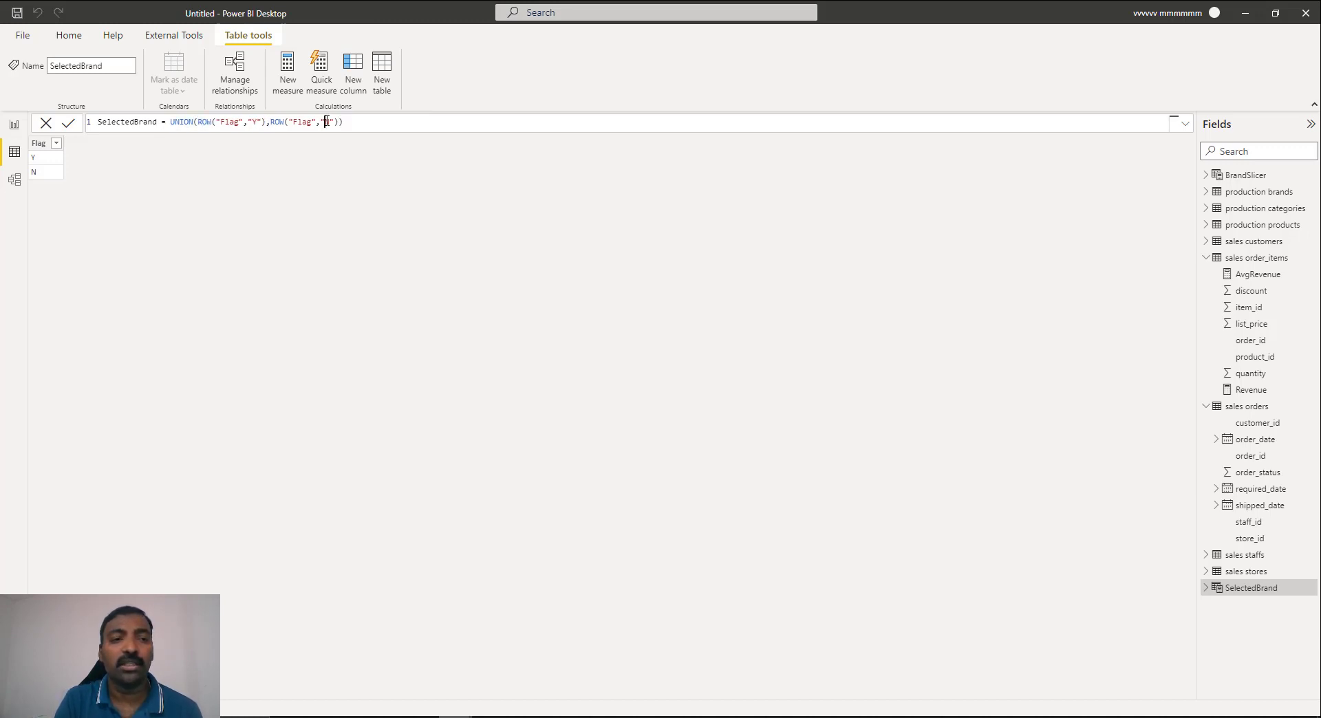
- Add a stacked bar chart to the empty report page and enlarge it to nearly the full page height
left_click(14, 125)
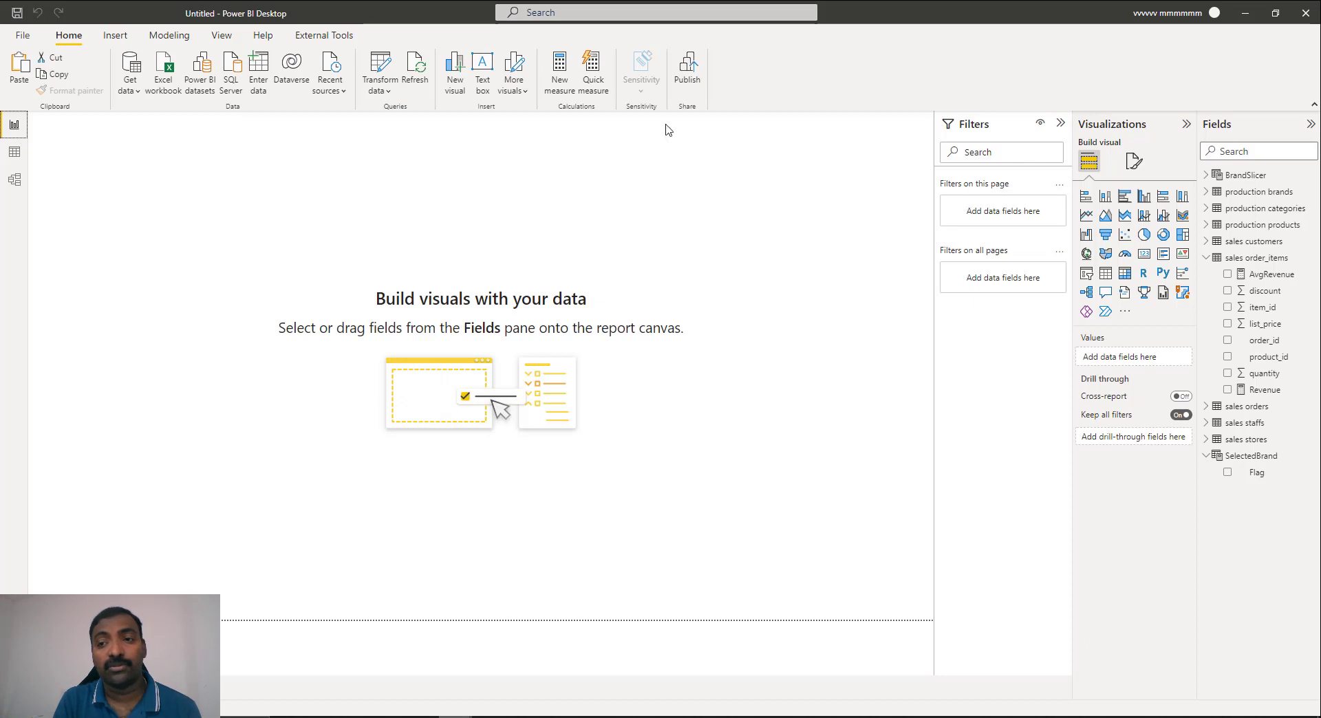
left_click(1086, 196)
left_click_drag(232, 307, 440, 619)
- Create a new measure in the BrandSlicer table and name it SelectedBrandValue
left_click(1208, 177)
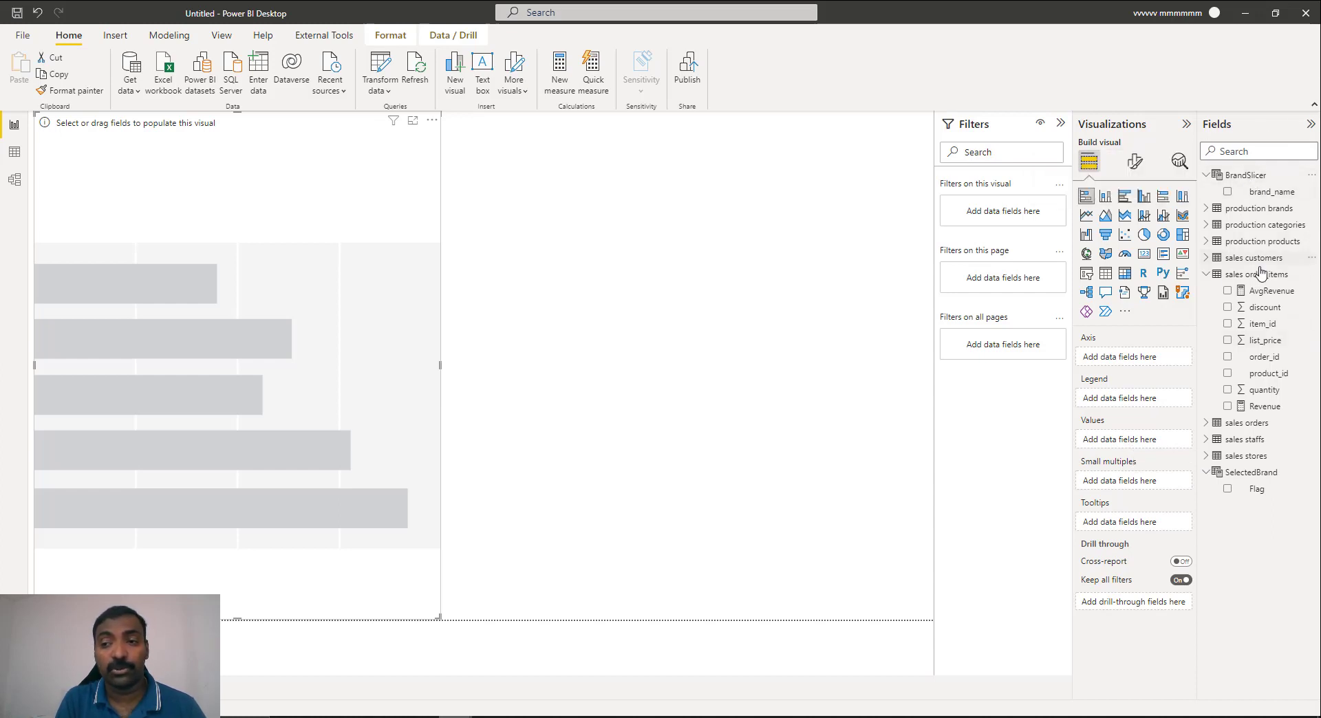
right_click(1240, 180)
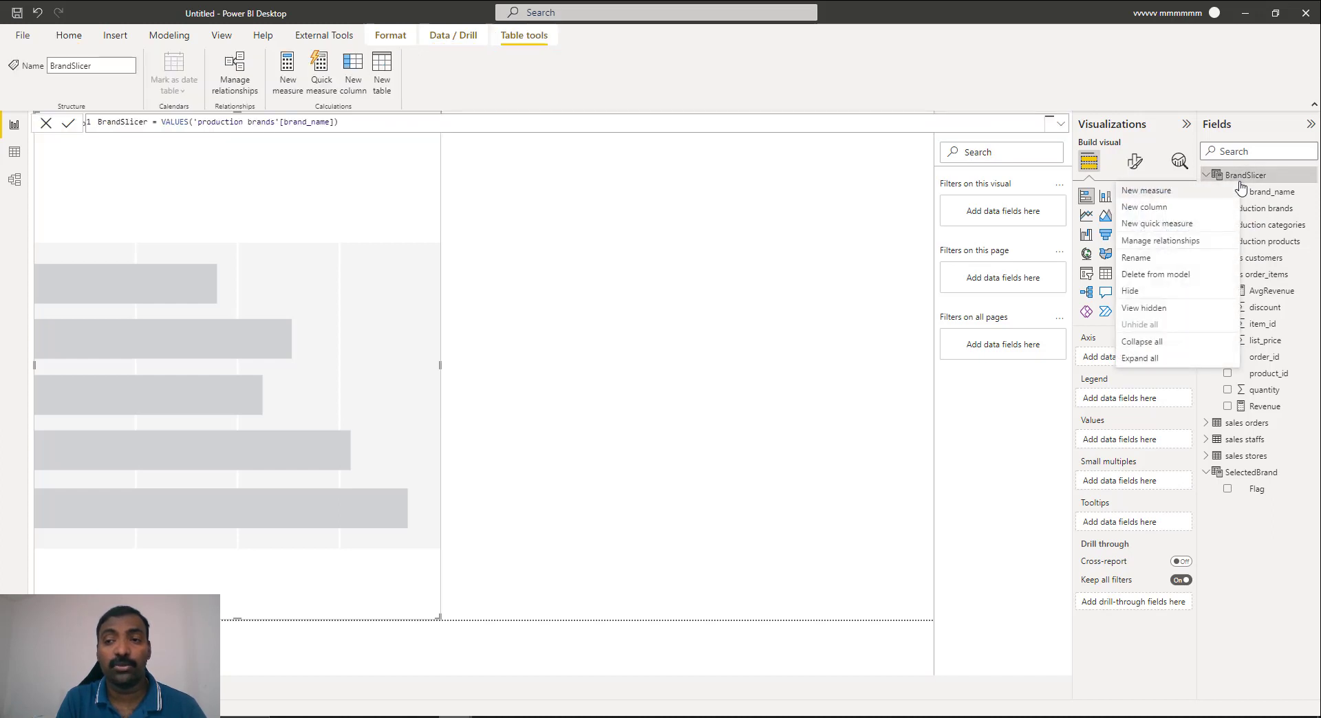
key("Escape")
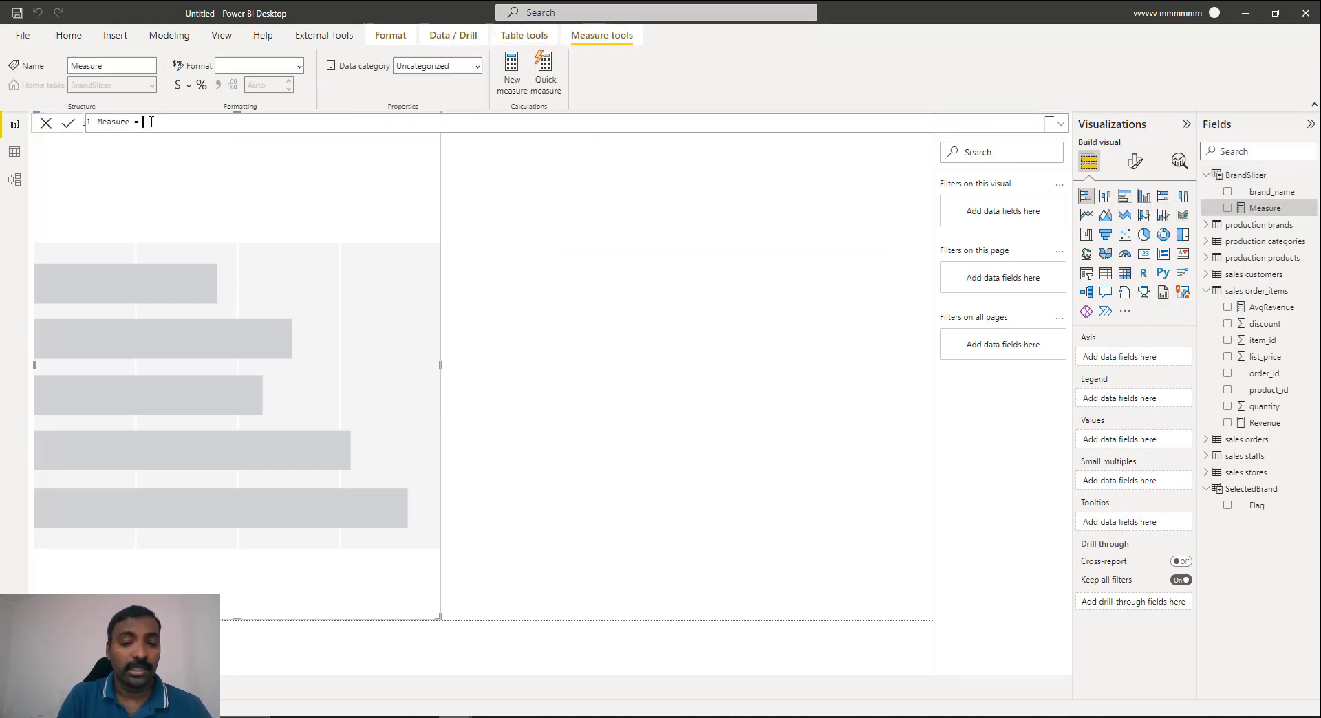
double_click(112, 124)
type("elected")
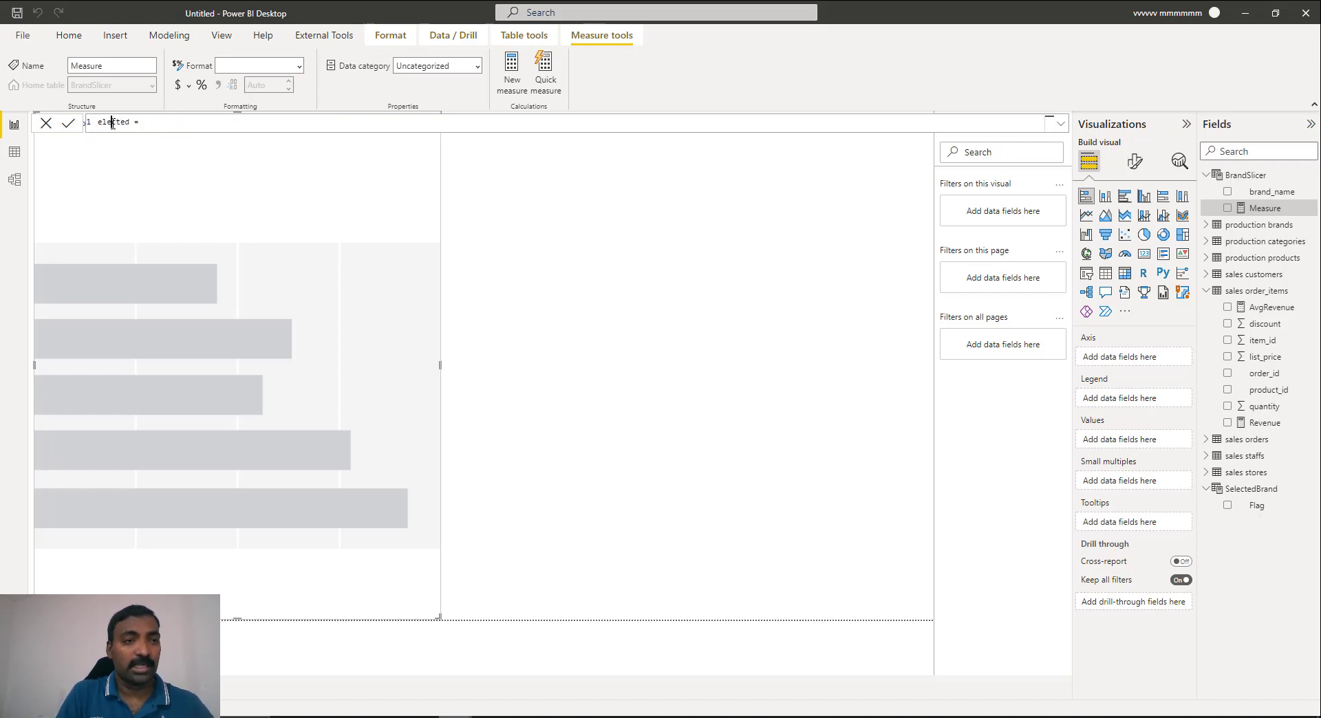
type("S")
key("ctrl+Right")
type("BrandValue = ")
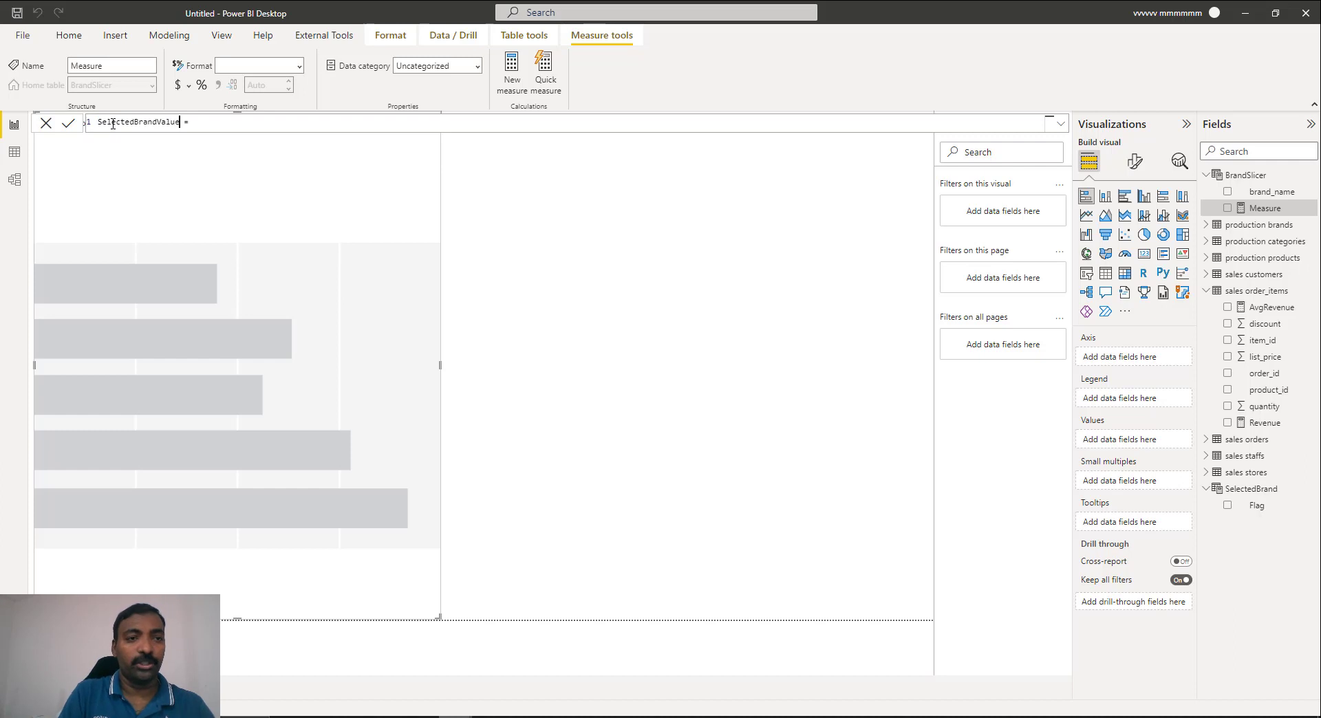
- Begin the SelectedBrandValue formula with CALCULATE and 'sales order_items'[Revenue] as its expression
type("CALCULA")
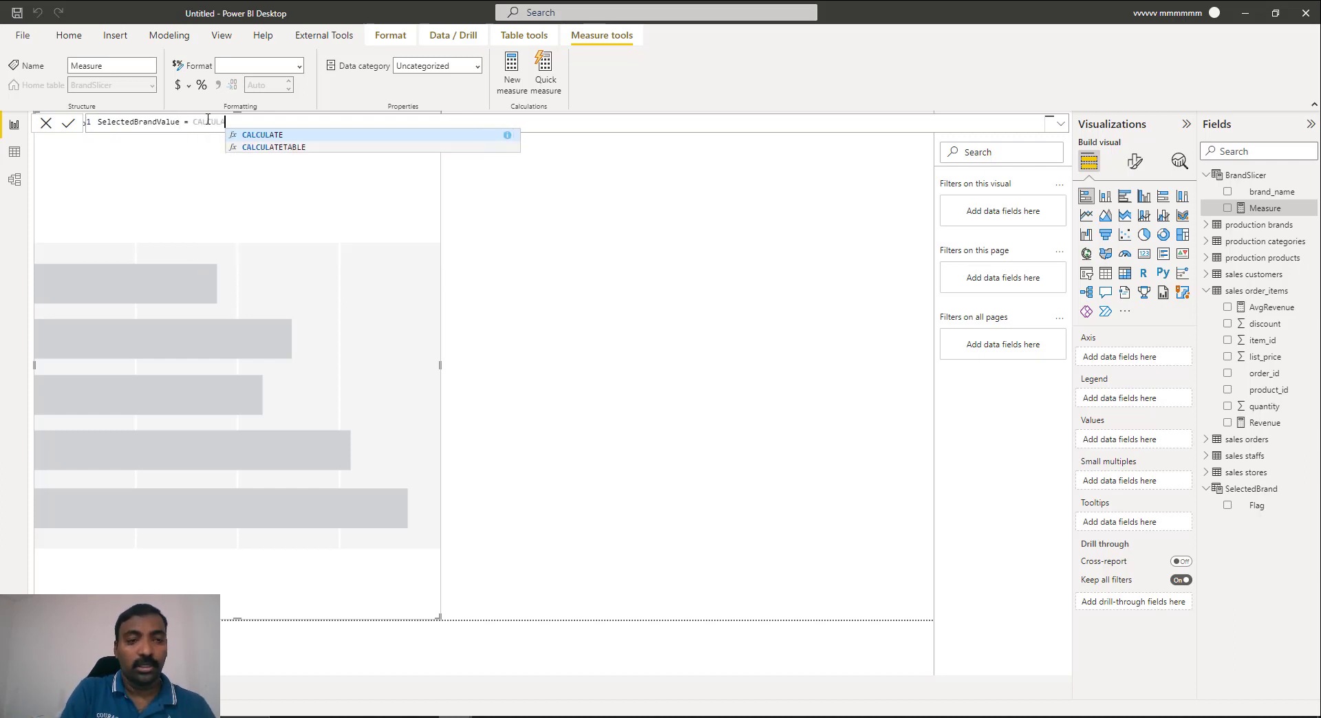
type("TE(")
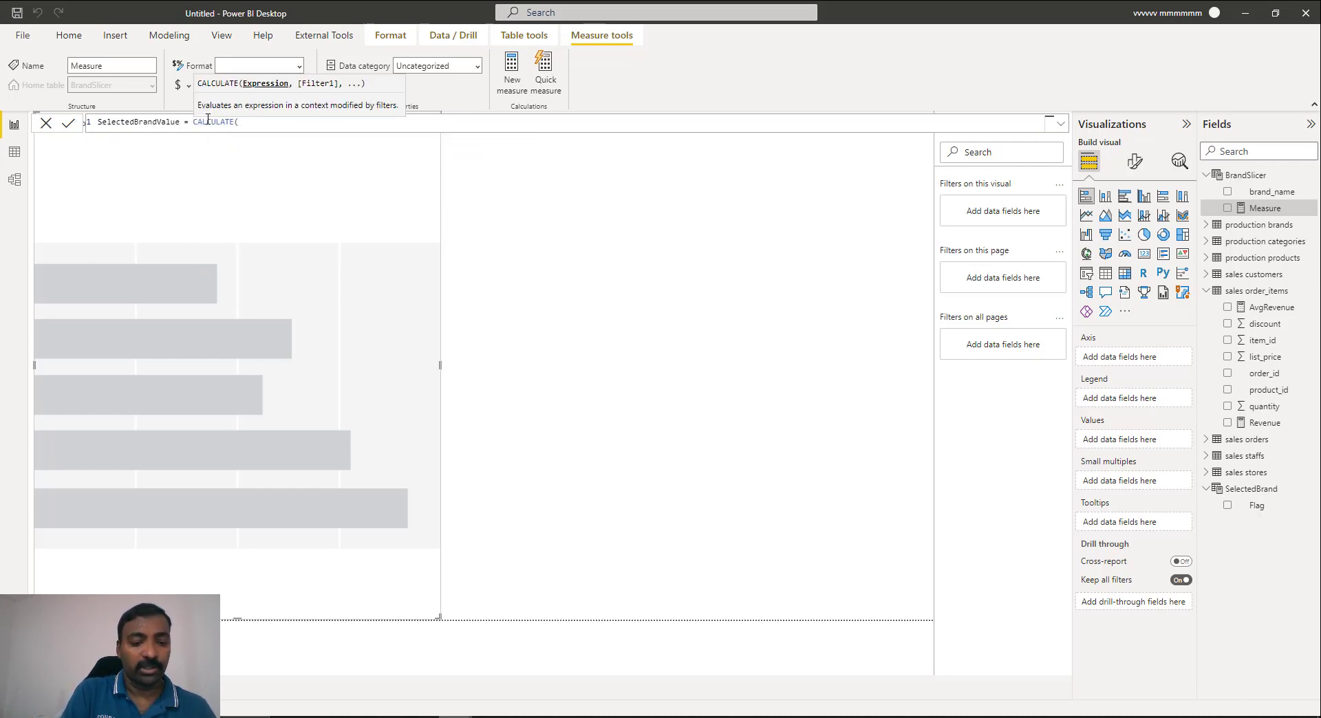
type("Reve")
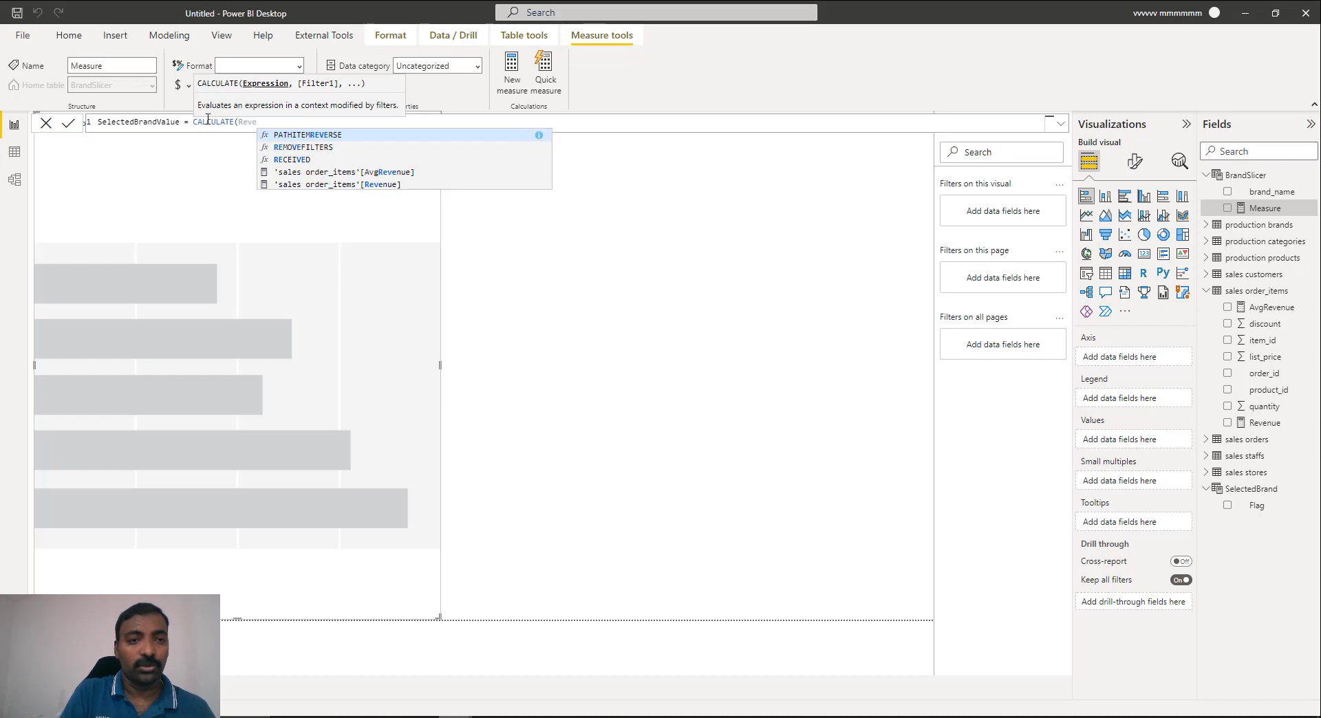
left_click(366, 183)
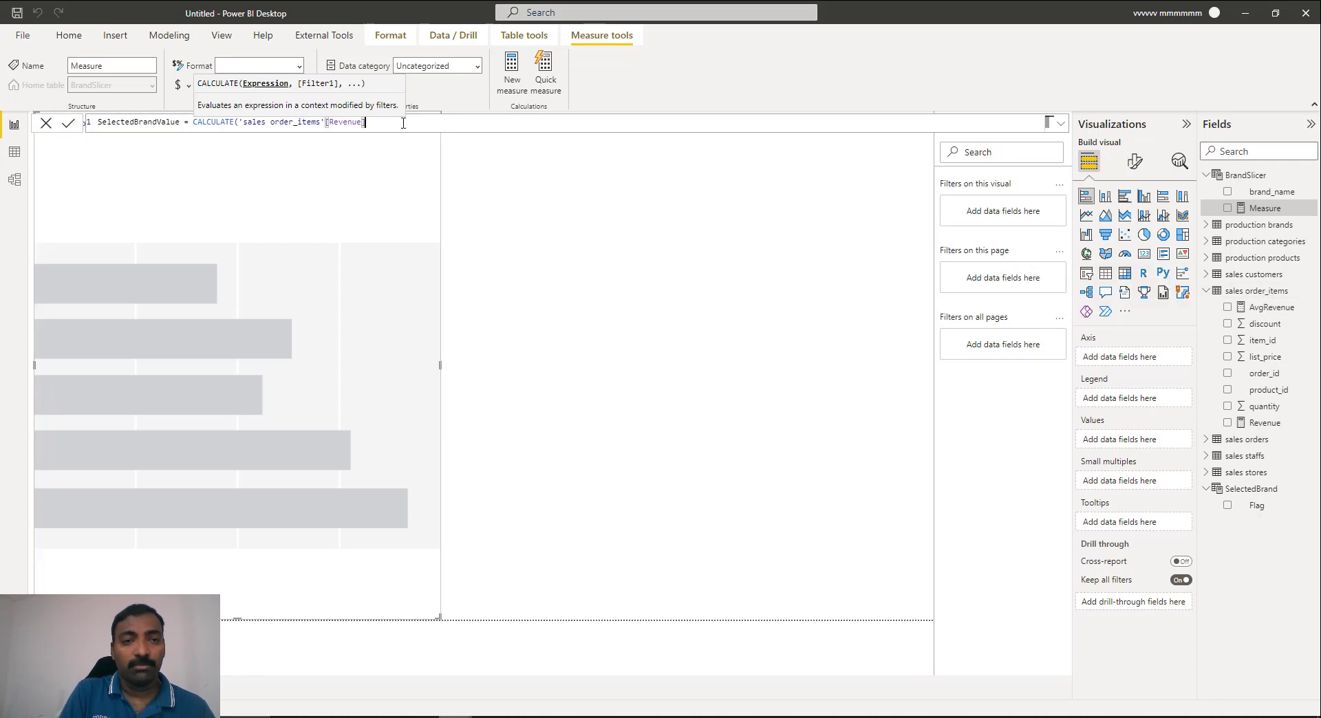
type(",")
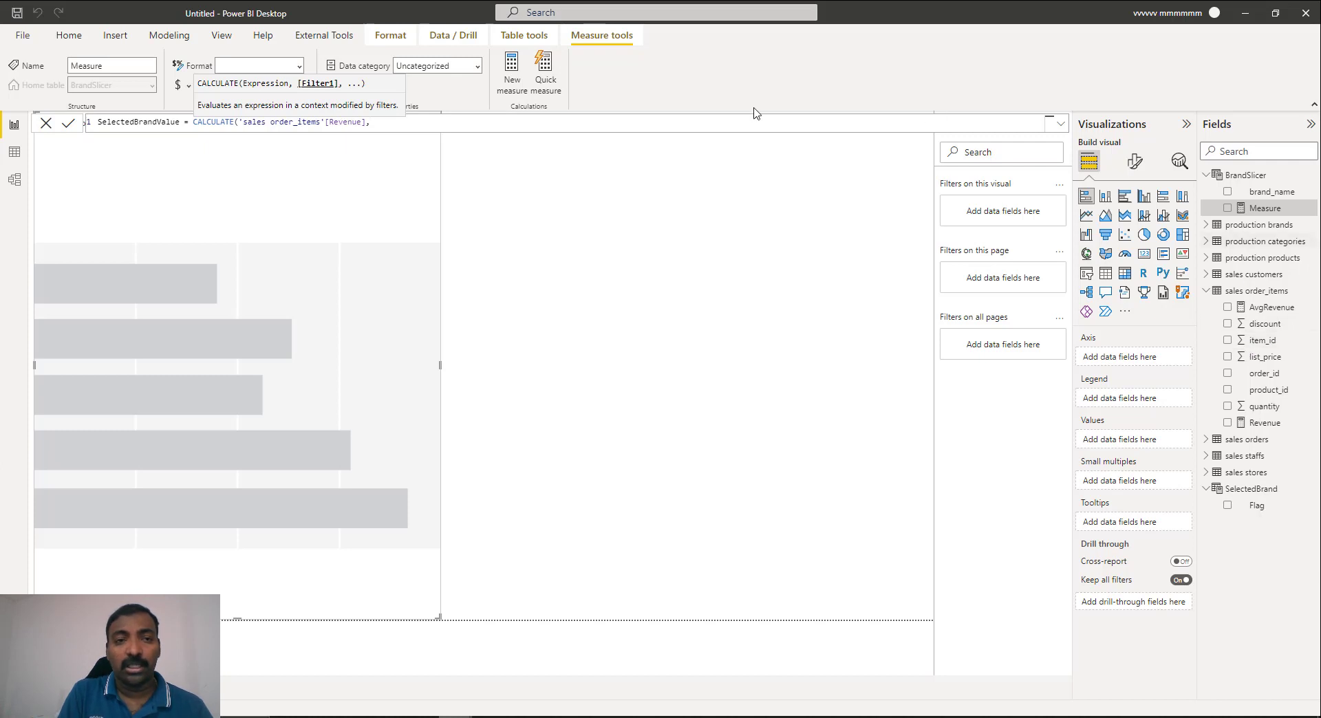
- Add VALUES('production brands'[brand_name]) as the filter argument of the CALCULATE function
type("bran")
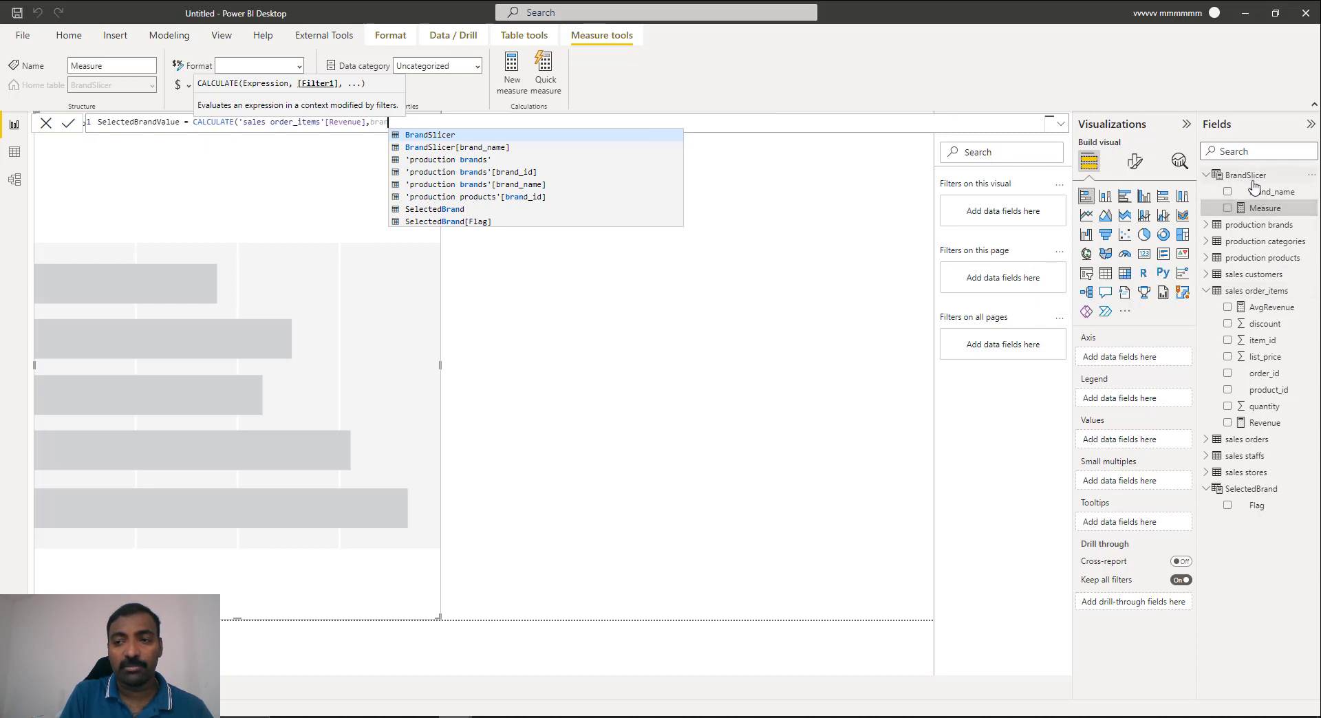
left_click(510, 186)
left_click(371, 123)
type("VALUE")
key("BackSpace")
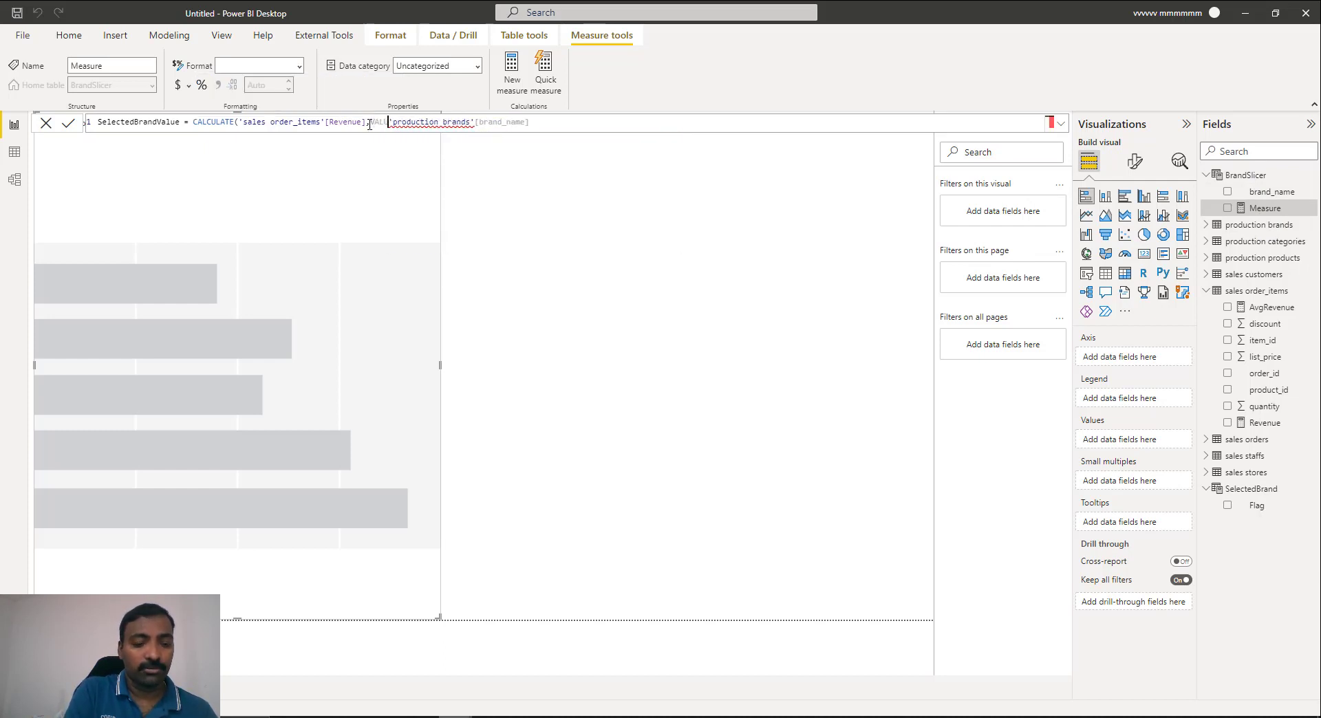
type("E")
key("BackSpace")
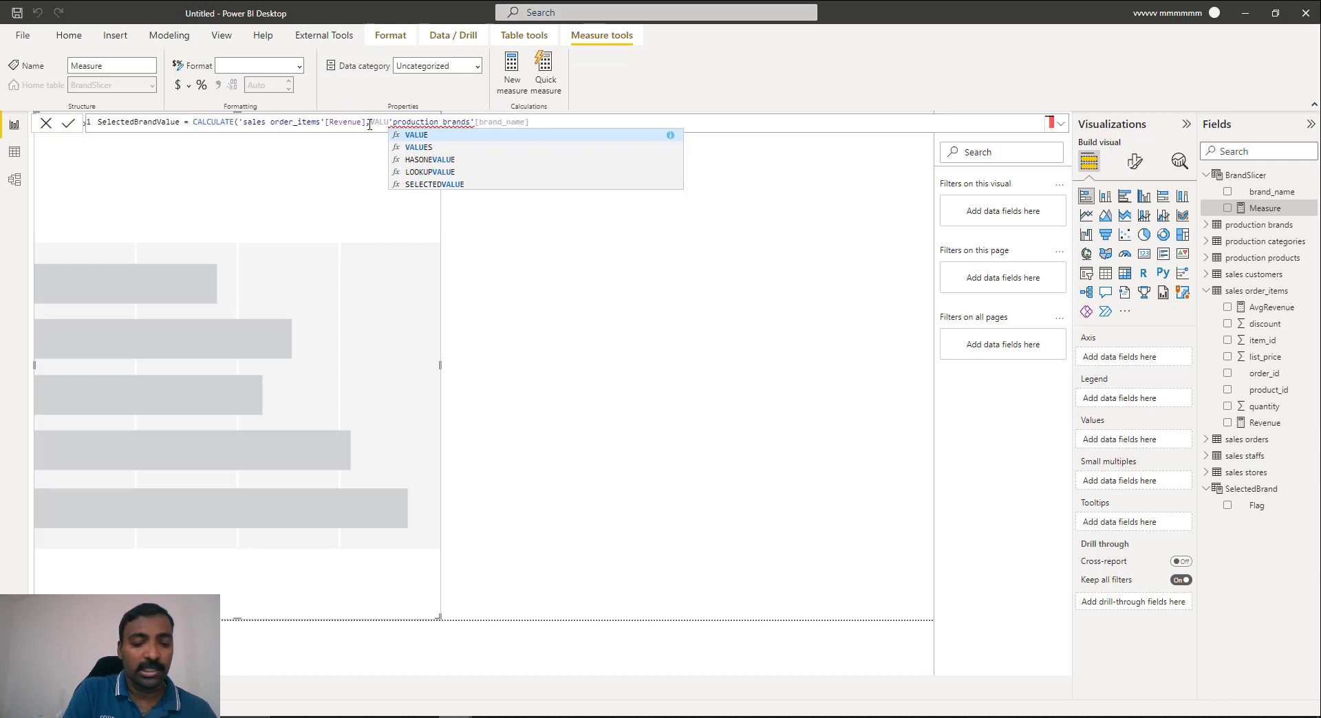
type("E")
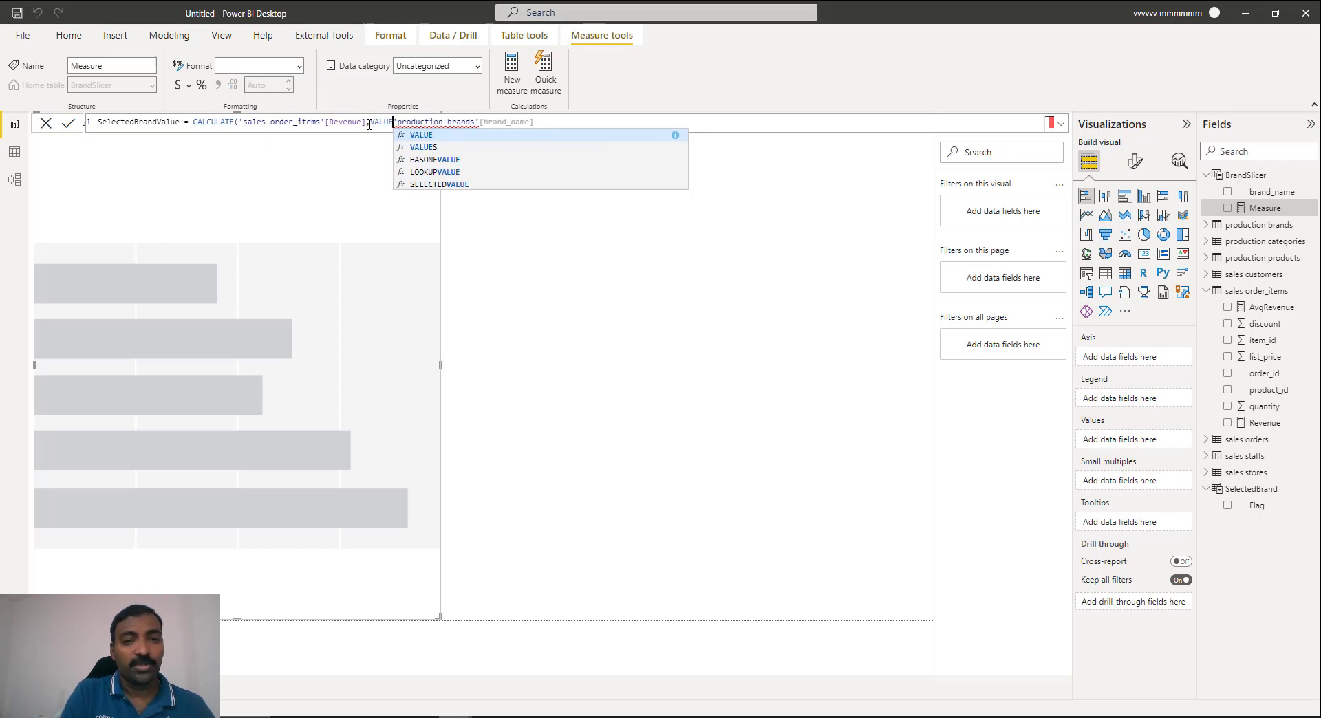
type("S(")
left_click(562, 122)
type(")")
- Wrap the filter in INTERSECT with VALUES(BrandSlicer[brand_name]) as the second table and commit the measure
left_click(371, 124)
type("INTERSECT(")
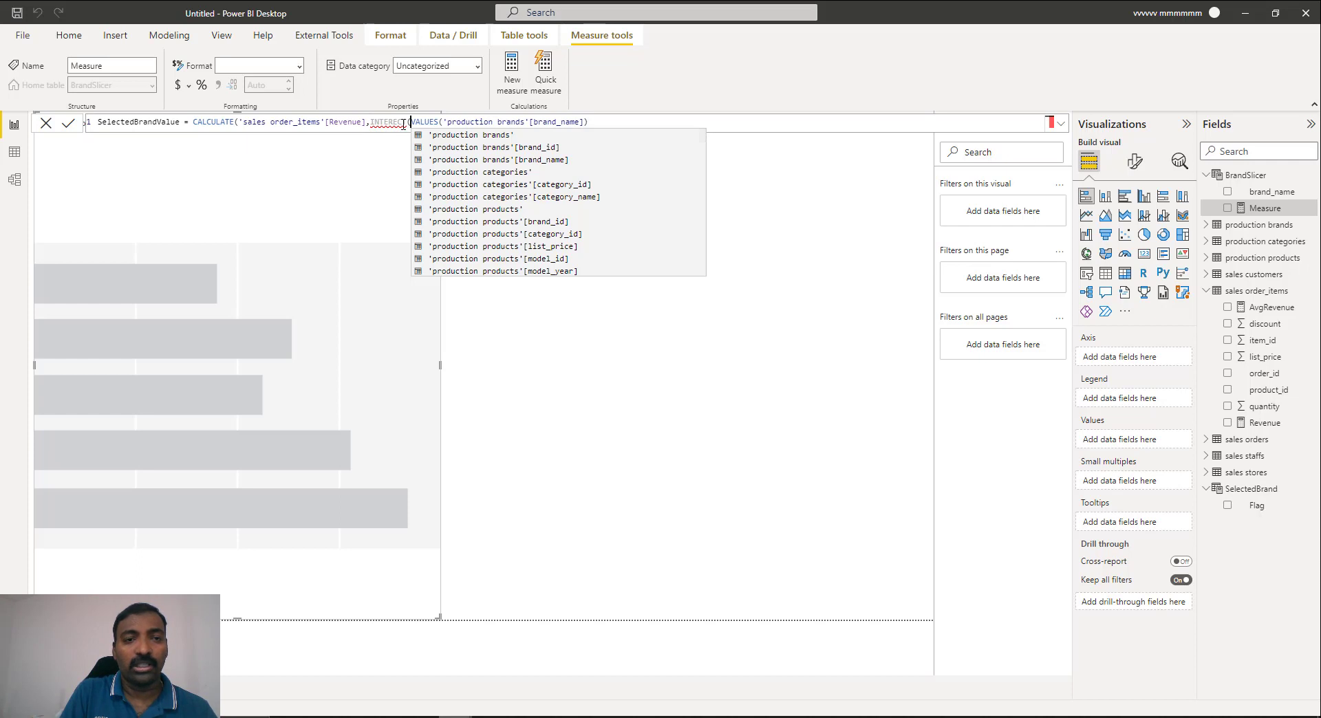
left_click(394, 123)
type("S")
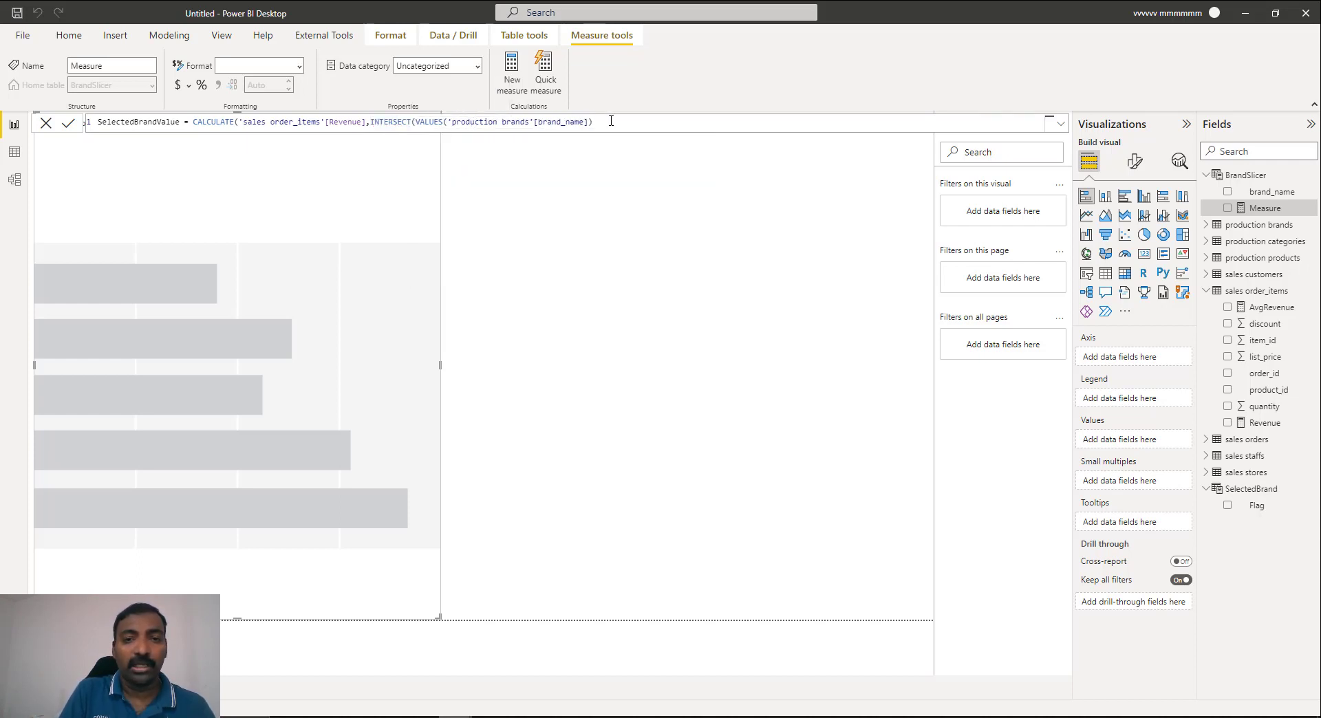
left_click(611, 121)
type(",VALUES")
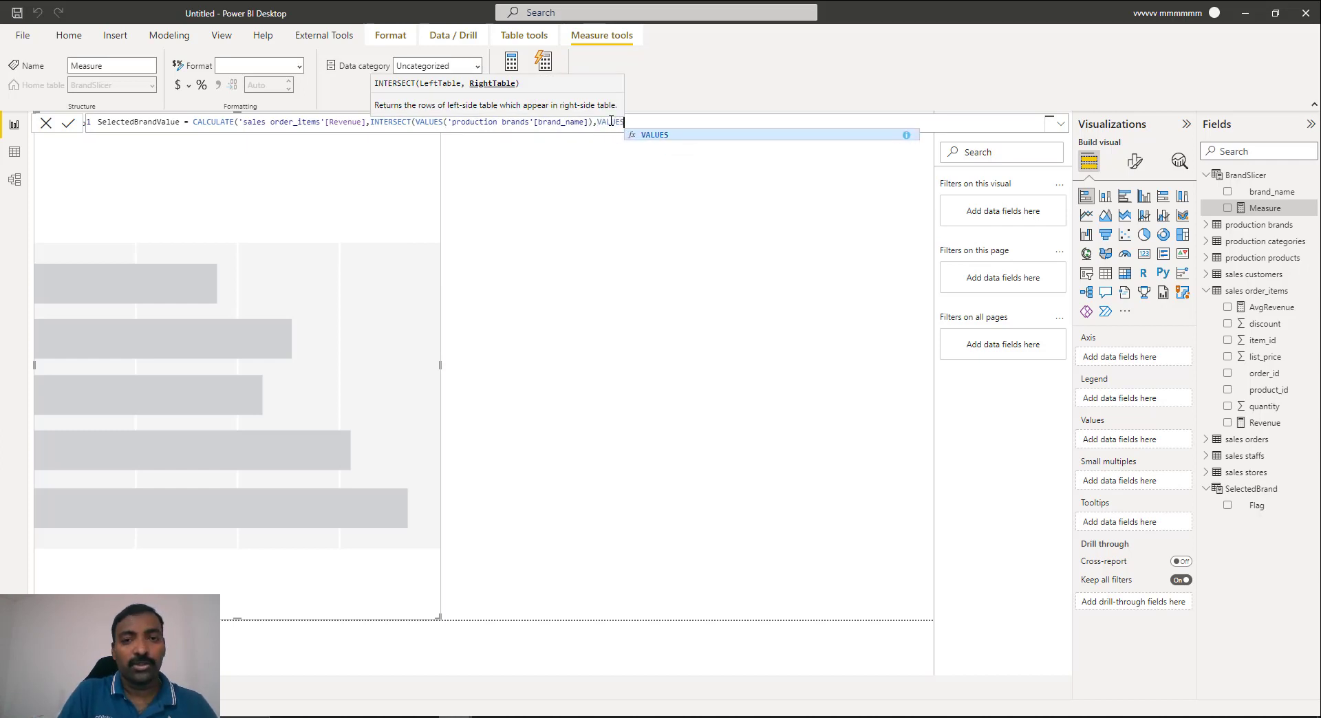
type("(Bran")
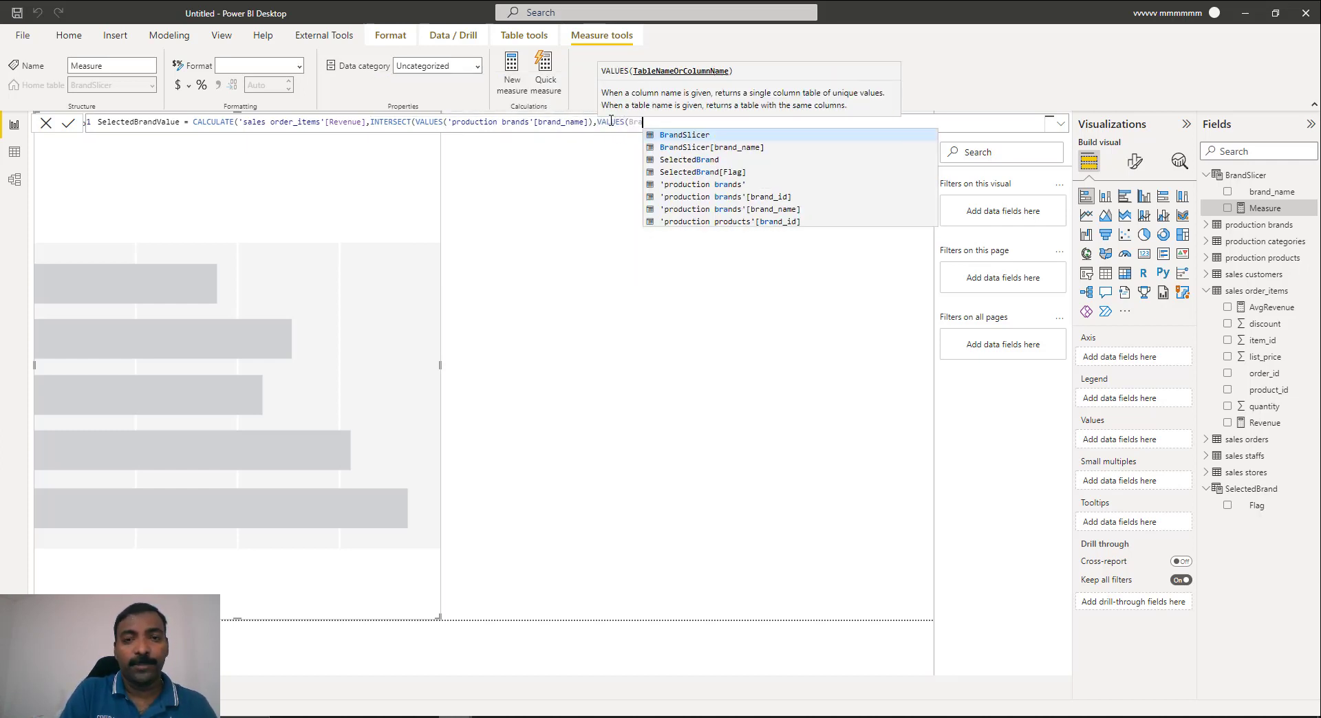
left_click(720, 148)
type("))")
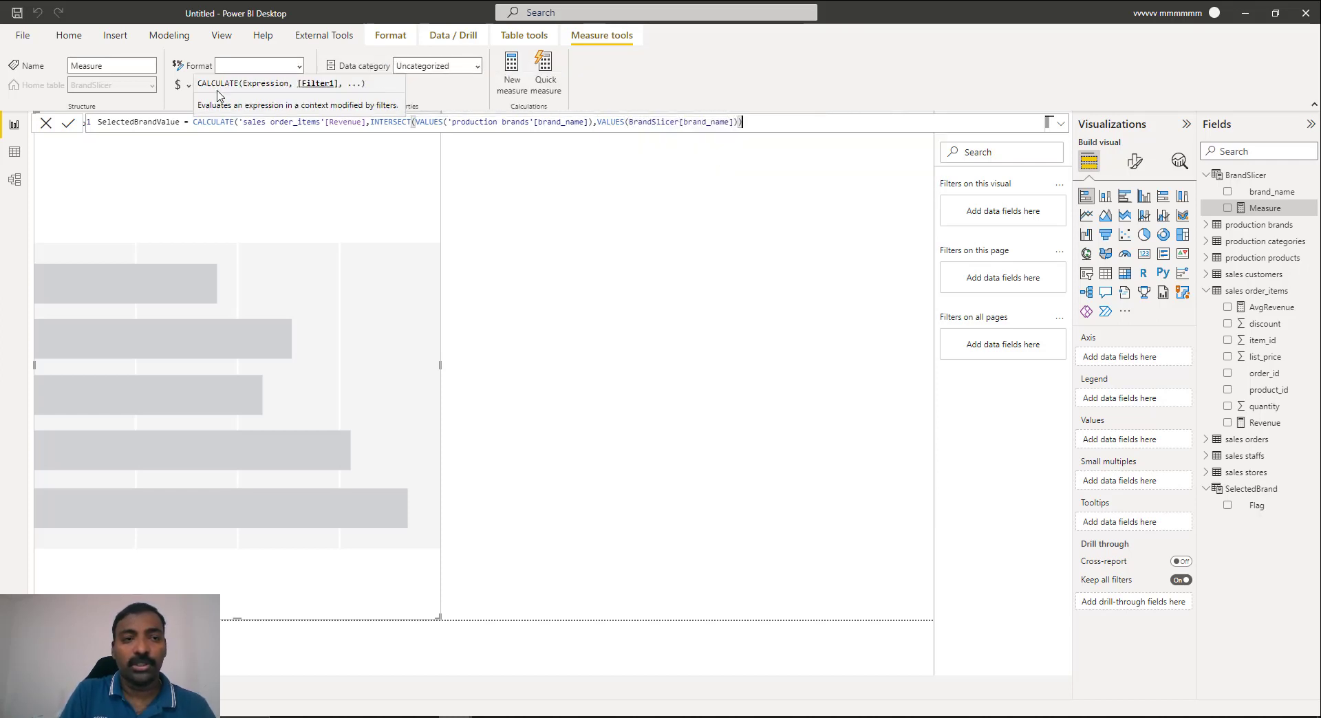
type(")")
key("Return")
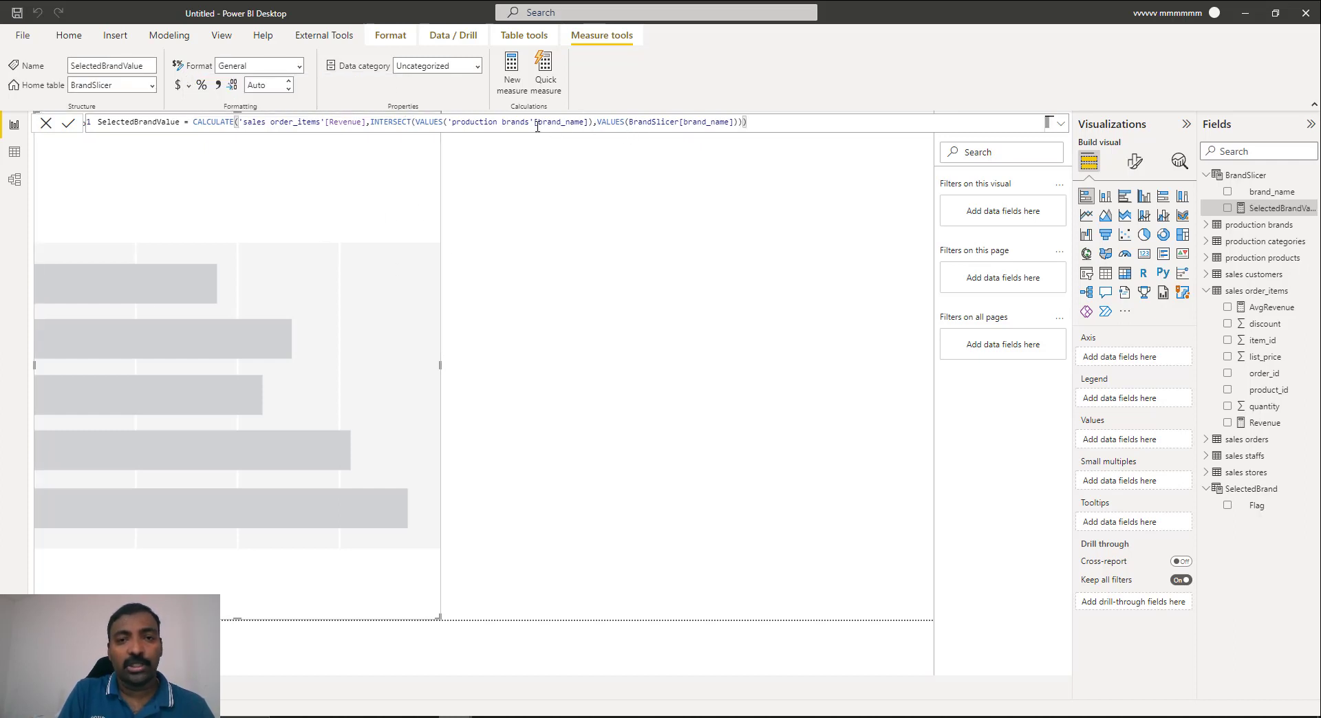
- Examine the two VALUES arguments and the Revenue expression in the SelectedBrandValue formula
key("shift+Right")
key("shift+Right")
key("shift+Right")
key("shift+Right")
key("shift+Right")
key("shift+Right")
key("shift+Right")
key("shift+Right")
key("shift+Right")
key("shift+Right")
key("shift+Right")
key("shift+Right")
key("shift+Right")
key("shift+Right")
key("shift+Right")
key("shift+Right")
key("shift+Right")
key("shift+Right")
key("shift+Right")
key("shift+Right")
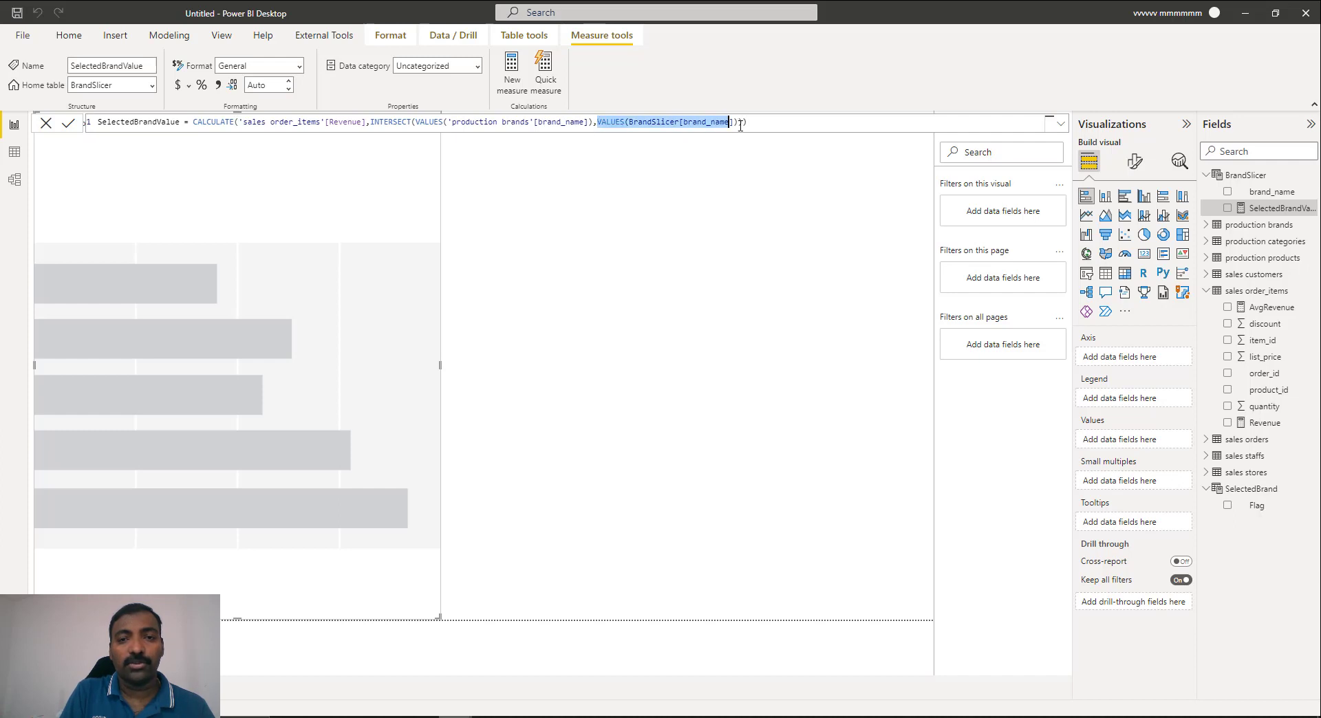
left_click_drag(592, 124, 416, 123)
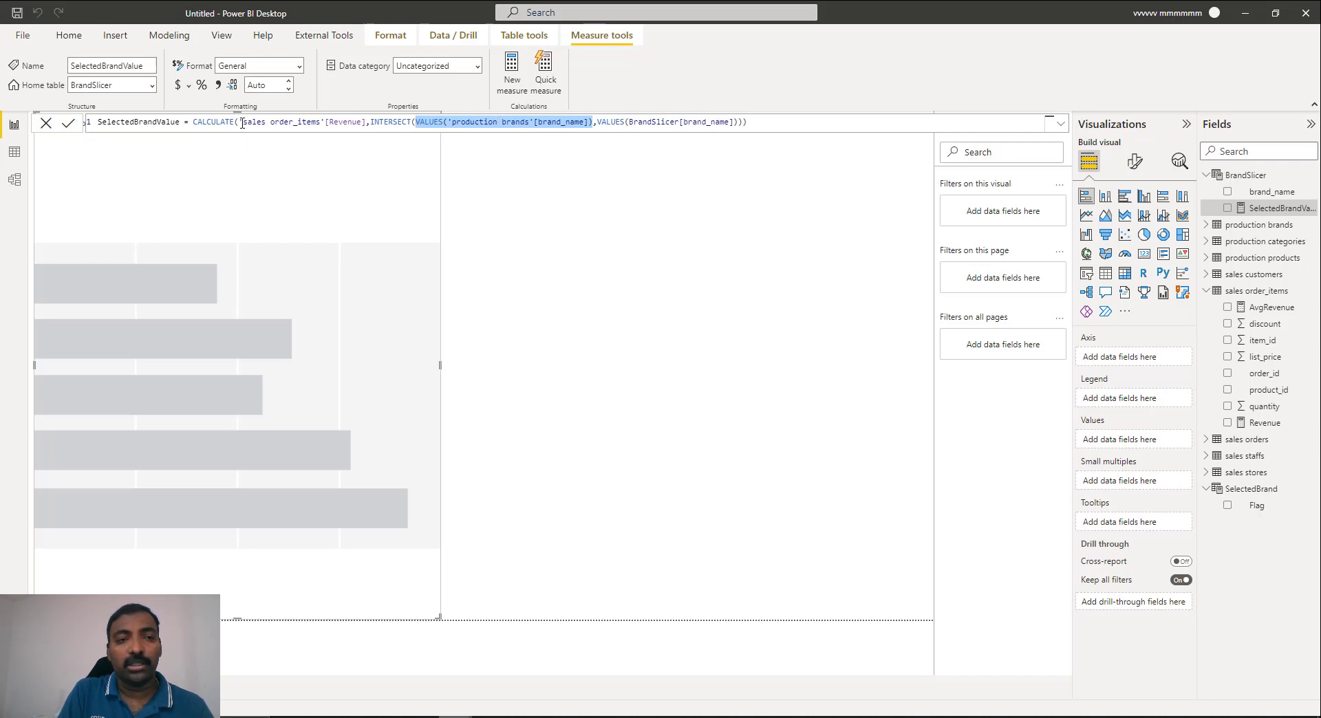
left_click_drag(238, 123, 366, 124)
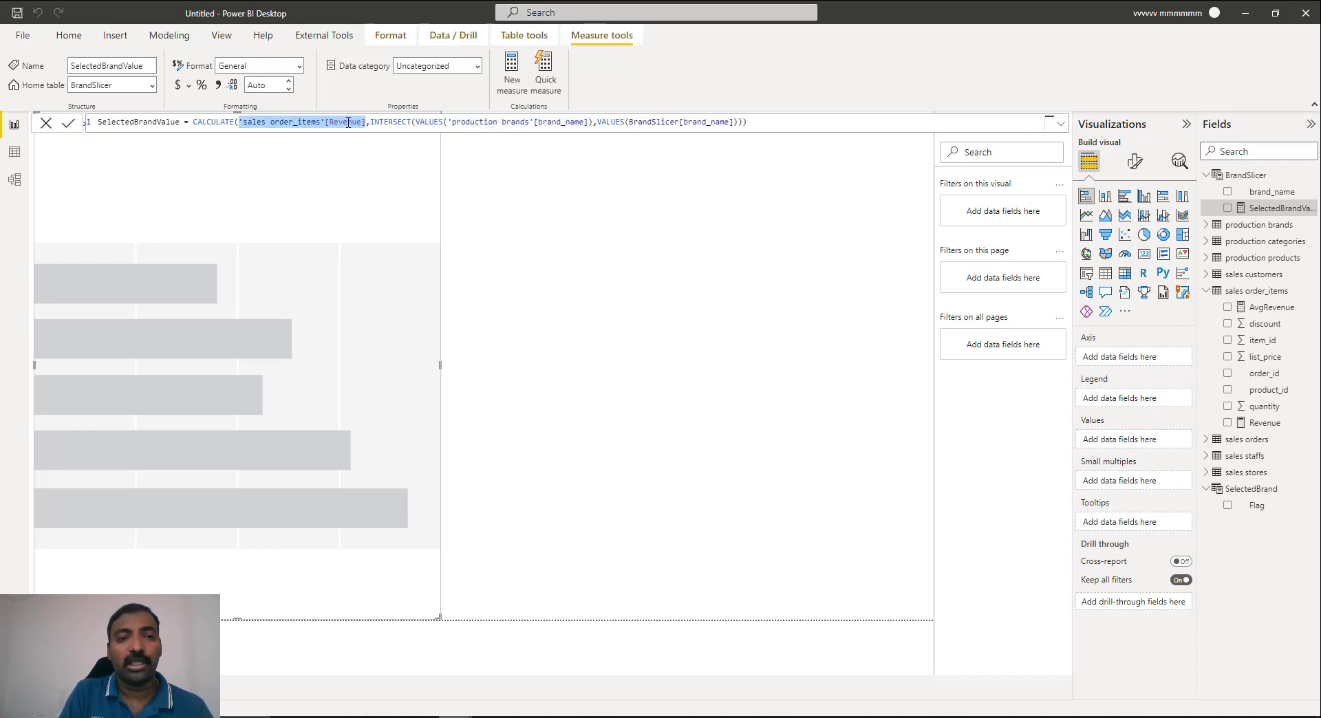
left_click_drag(597, 123, 738, 124)
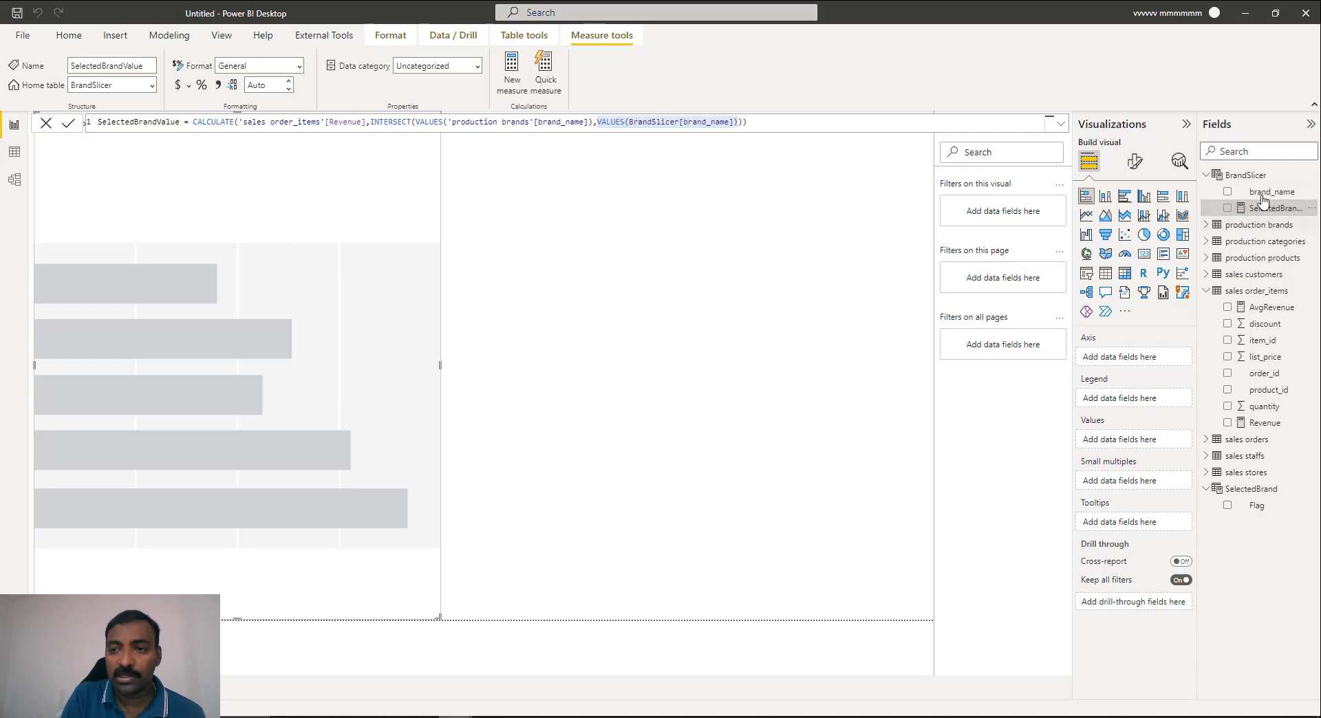
- Plot SelectedBrandValue as values by BrandSlicer brand_name on the bar chart's axis, and review the Revenue measure's formula
left_click_drag(1261, 208, 1142, 446)
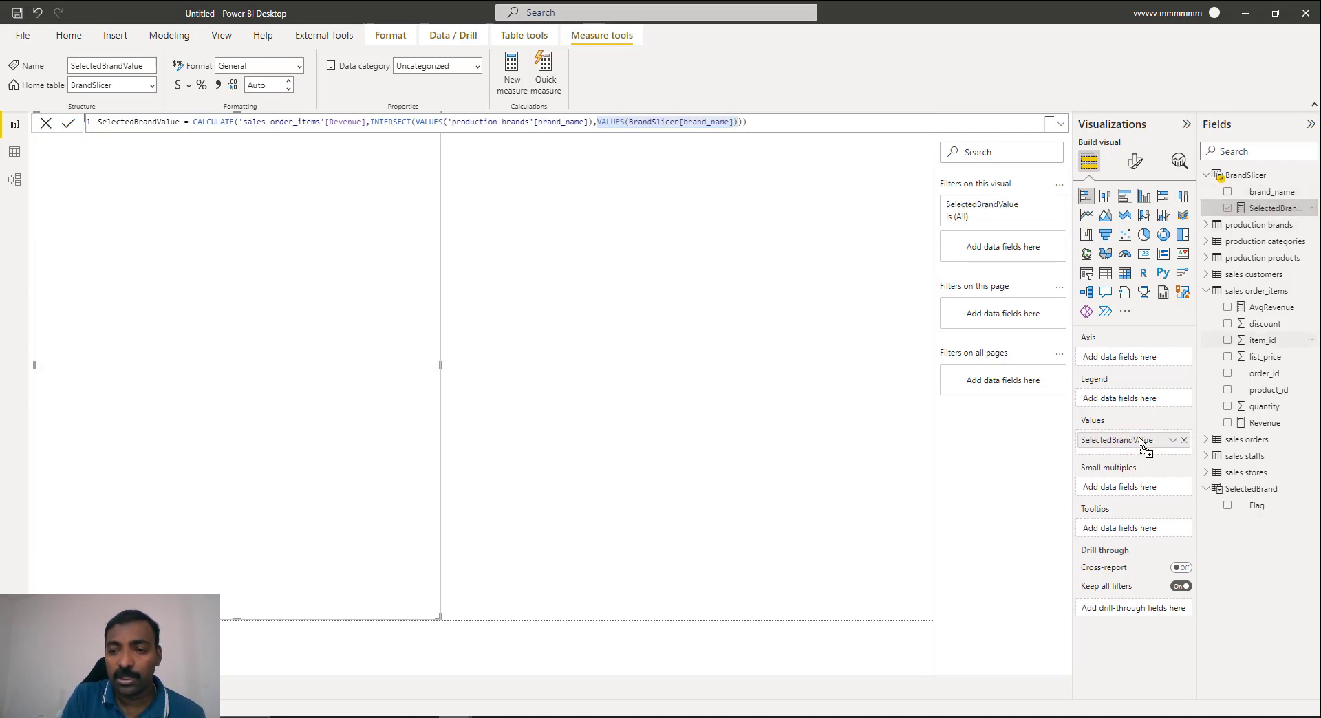
left_click_drag(1272, 191, 1136, 357)
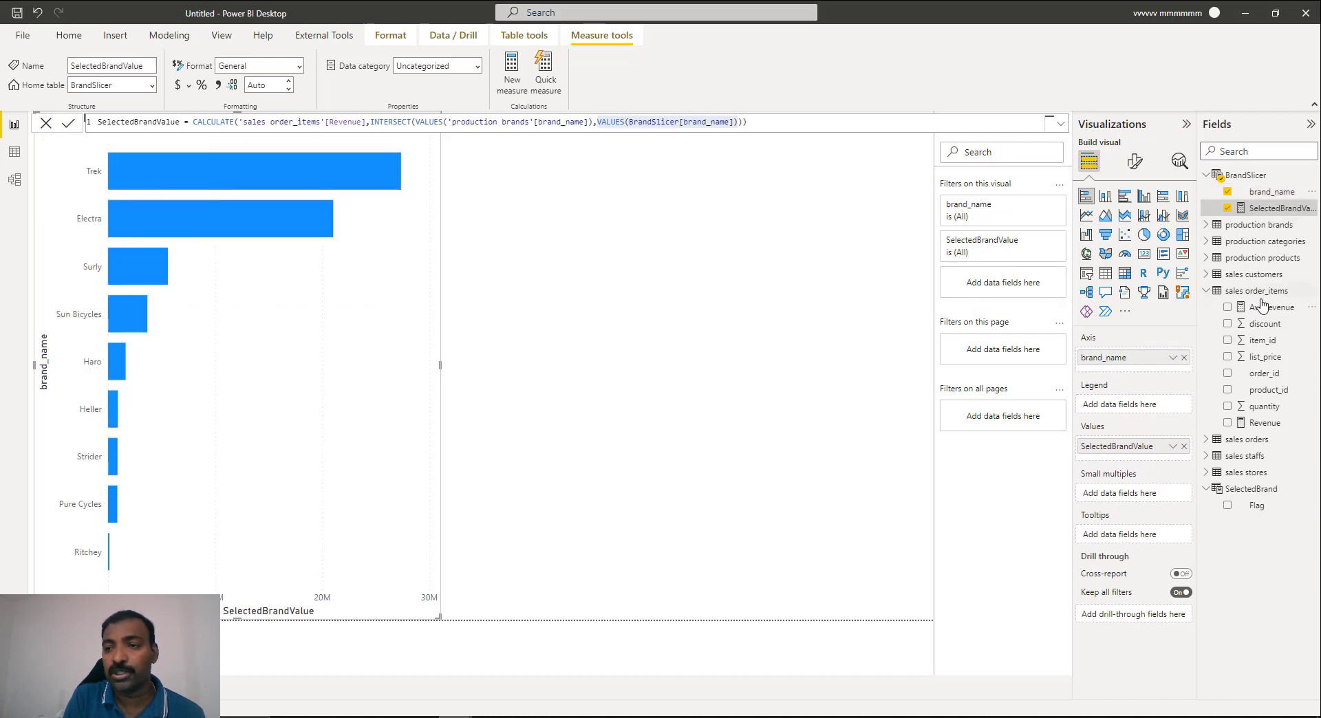
left_click(1205, 227)
left_click(1205, 229)
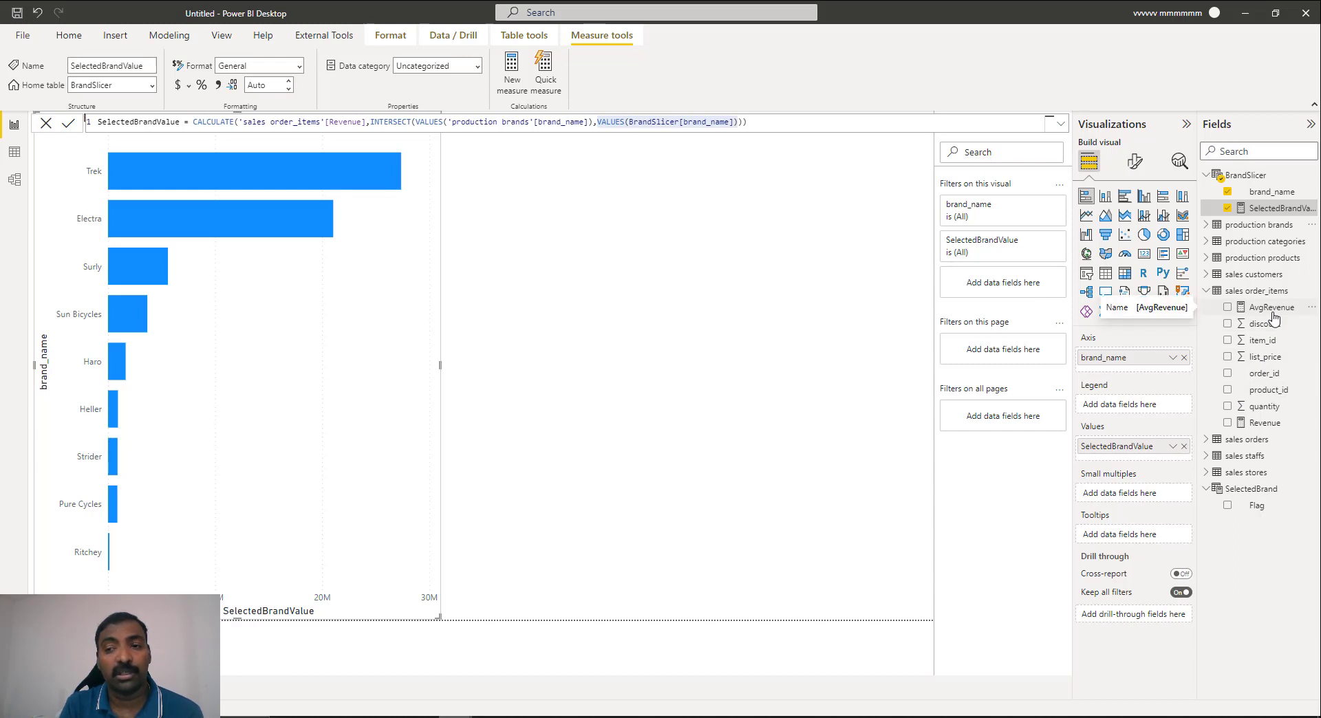
left_click(1265, 422)
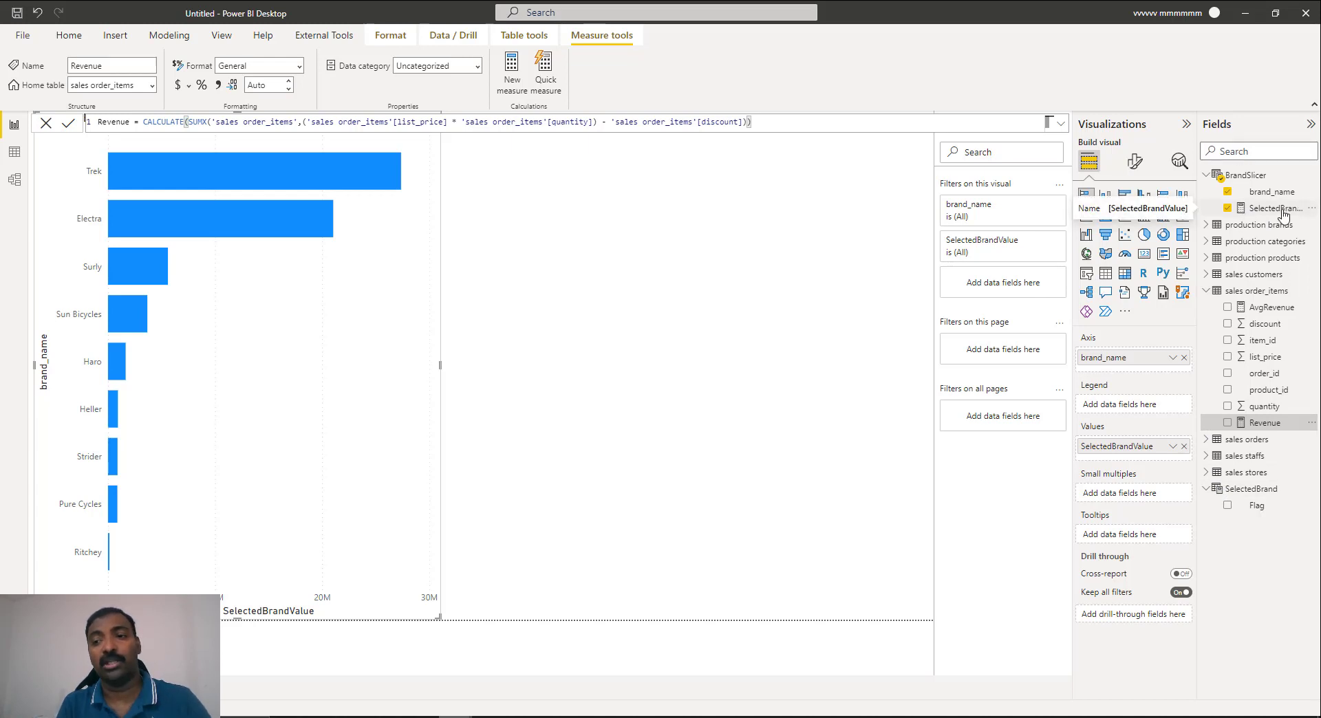
- Create a SelectedRevenue measure in the sales order_items table and begin its formula with a SUMX function
right_click(1250, 298)
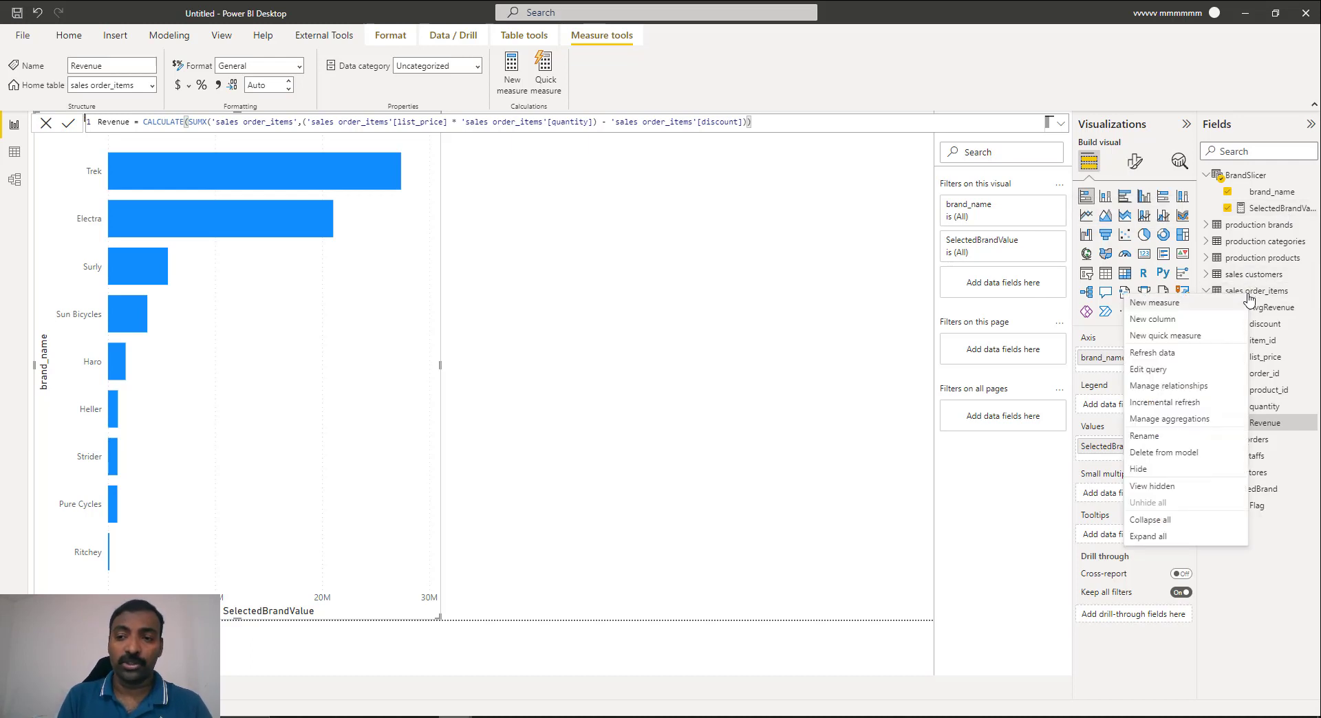
left_click(1101, 303)
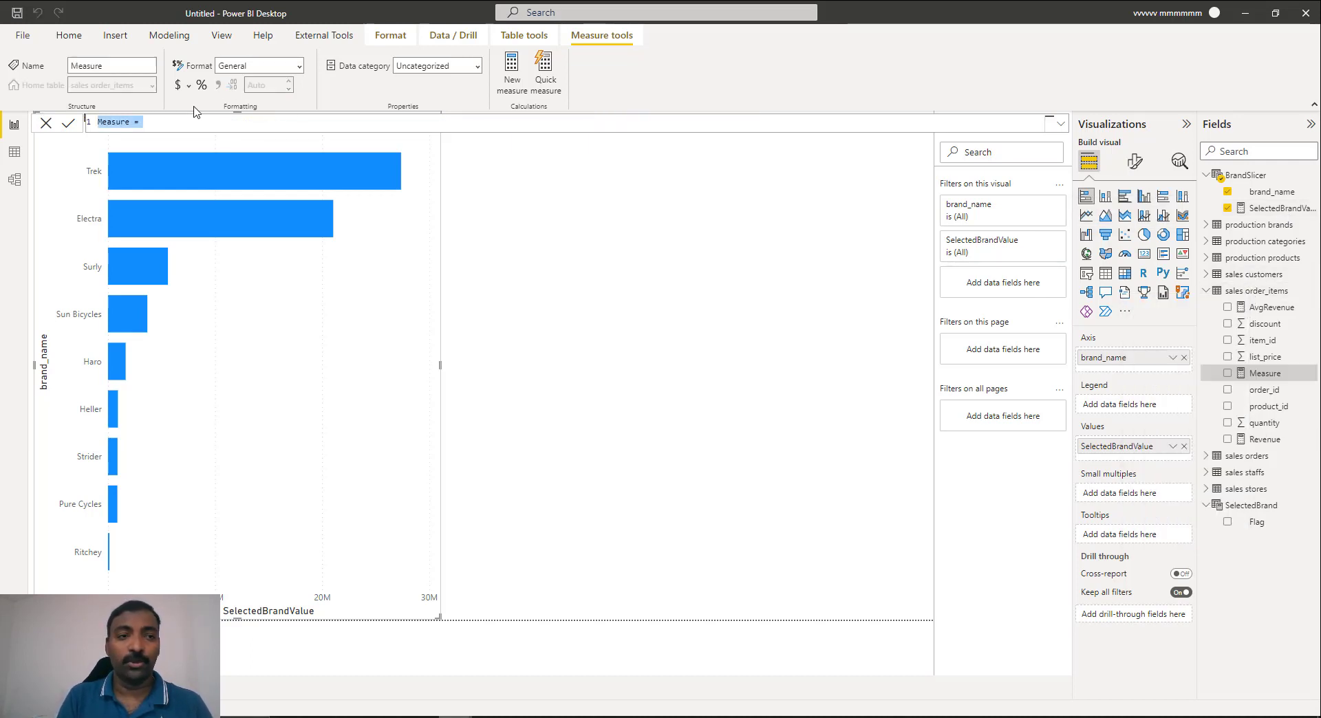
type("electedRevenue = ")
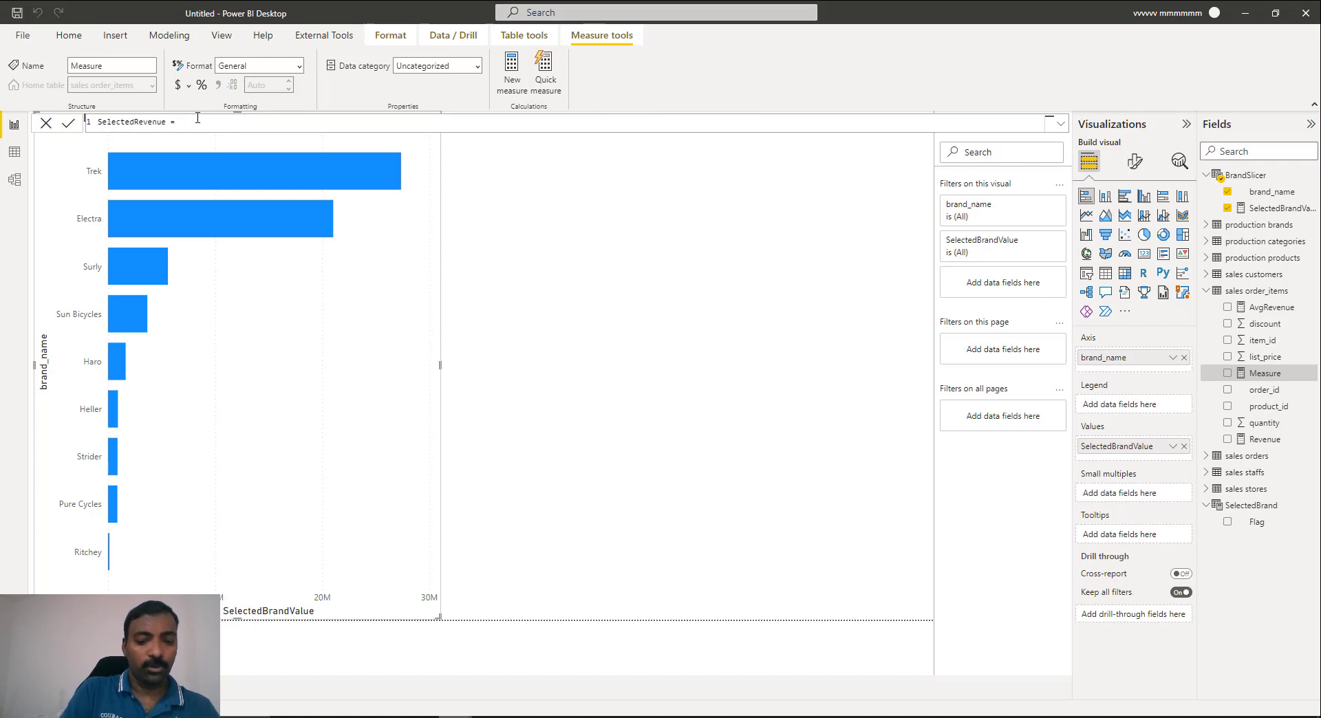
type("US")
key("Left")
key("Left")
type("SUM")
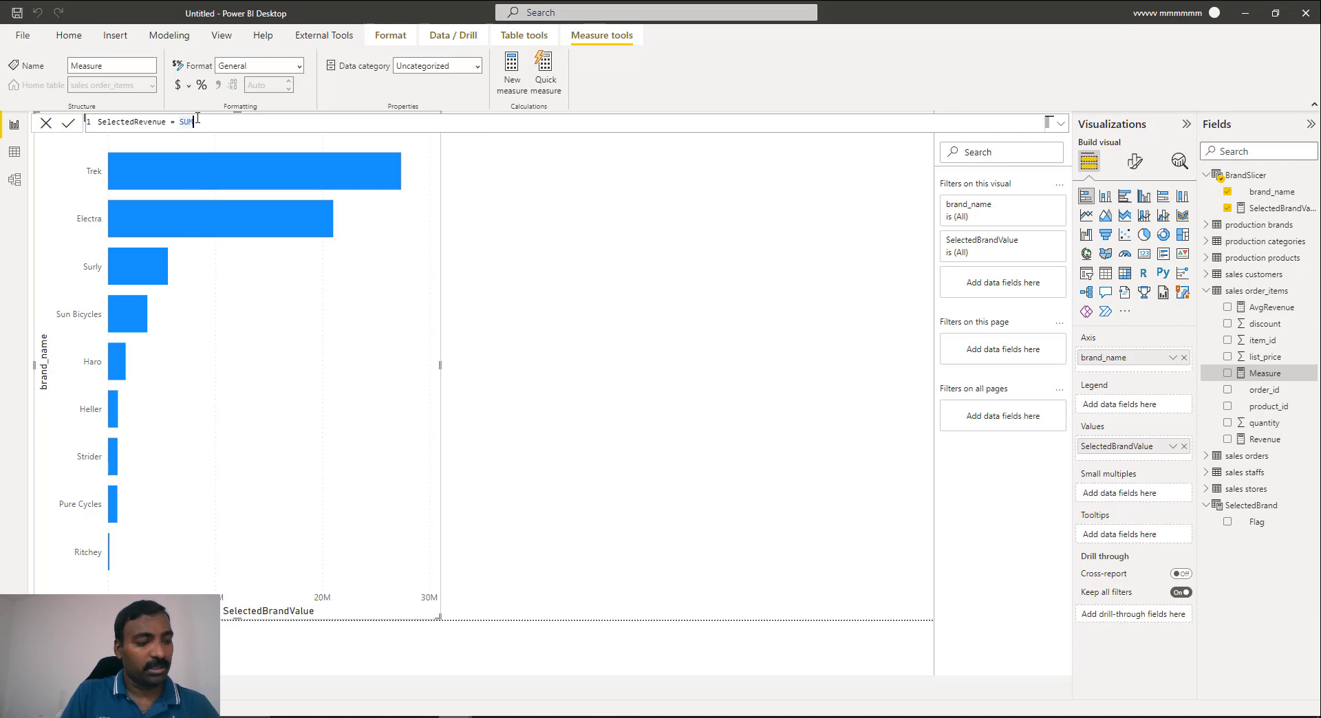
type("X(")
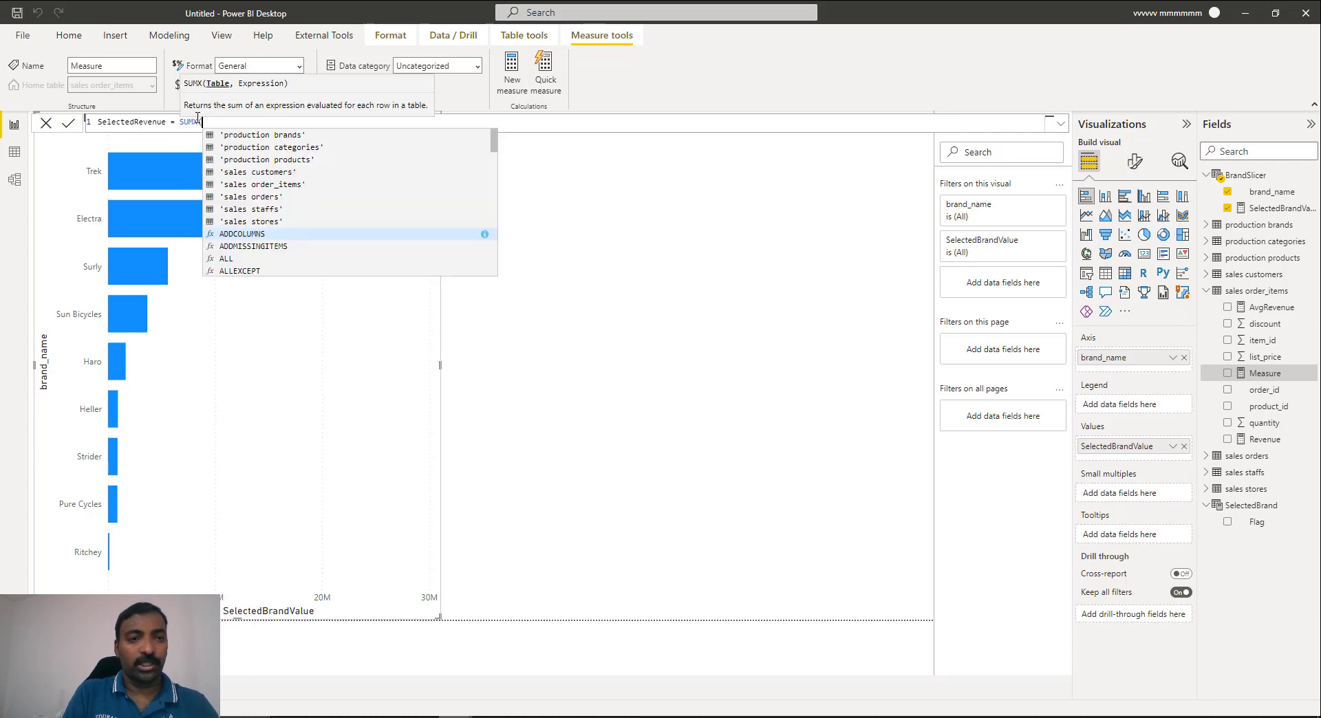
- Supply VALUES(SelectedBrand[Flag]) as the table argument of SUMX
type("flag")
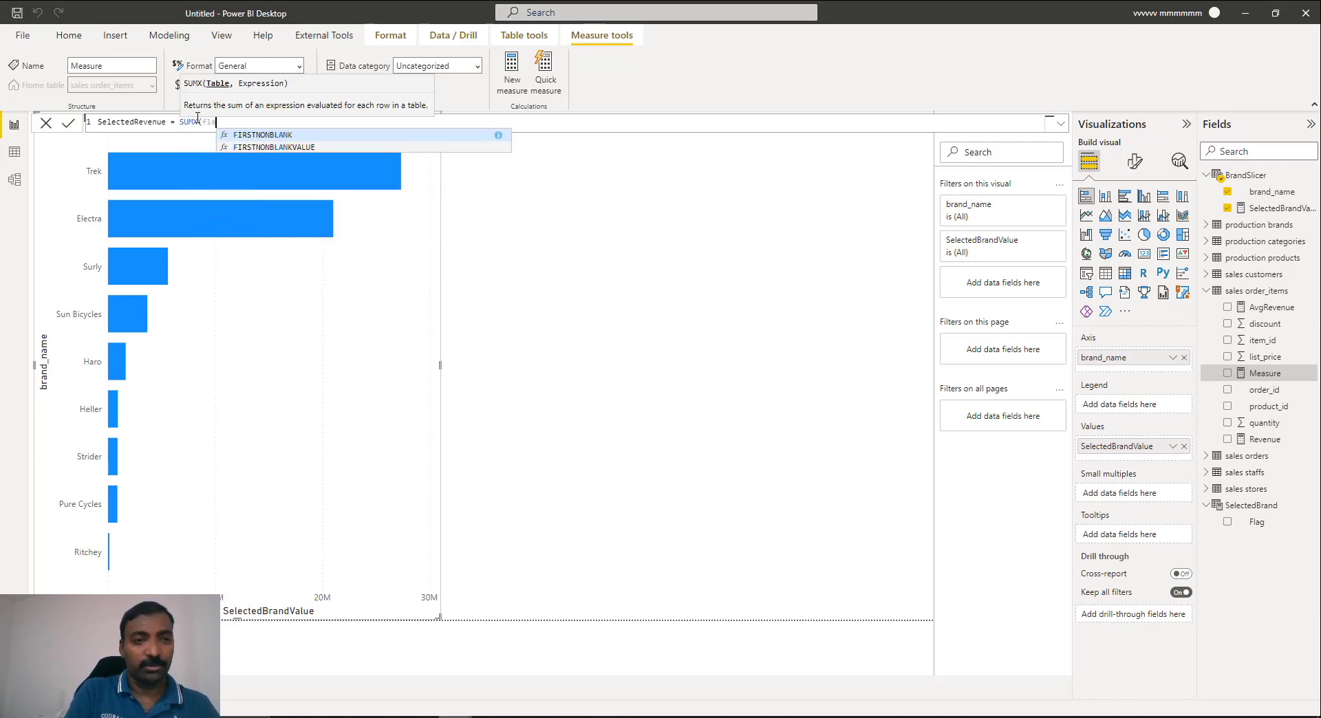
key("BackSpace")
key("BackSpace")
key("BackSpace")
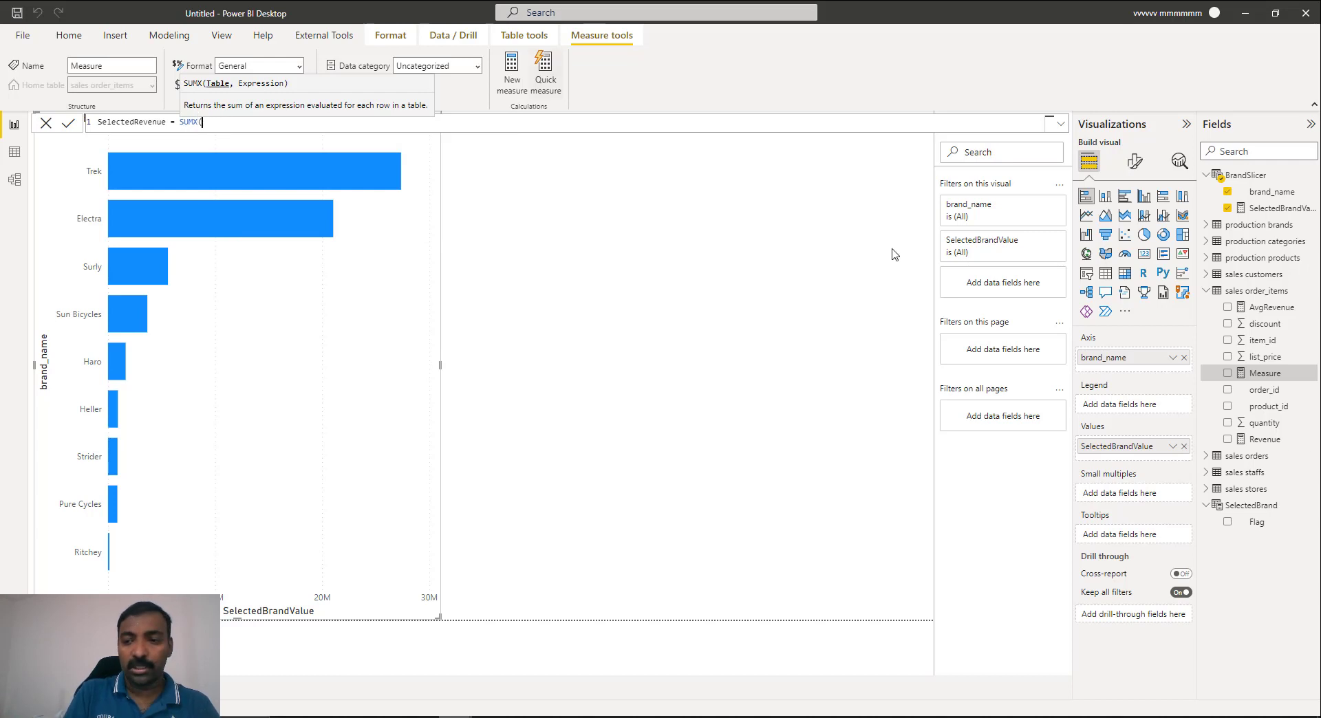
type("ele")
key("Tab")
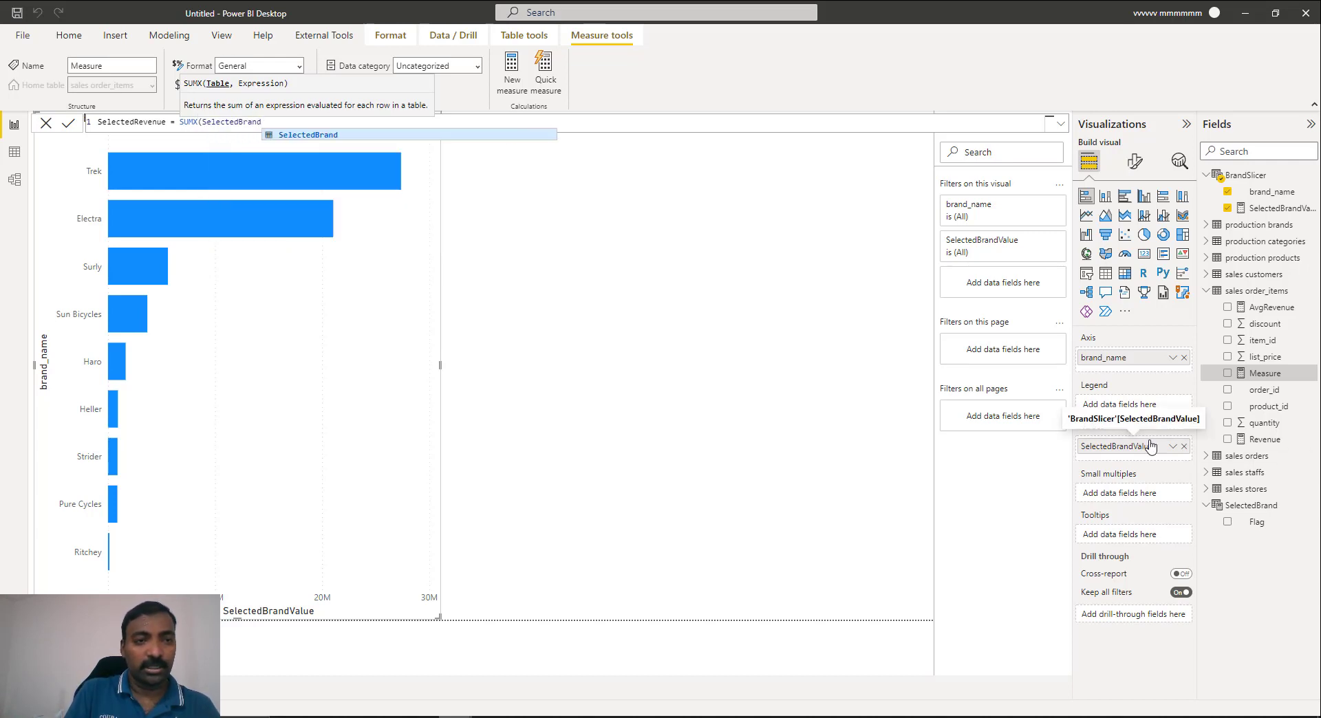
type("[Flag")
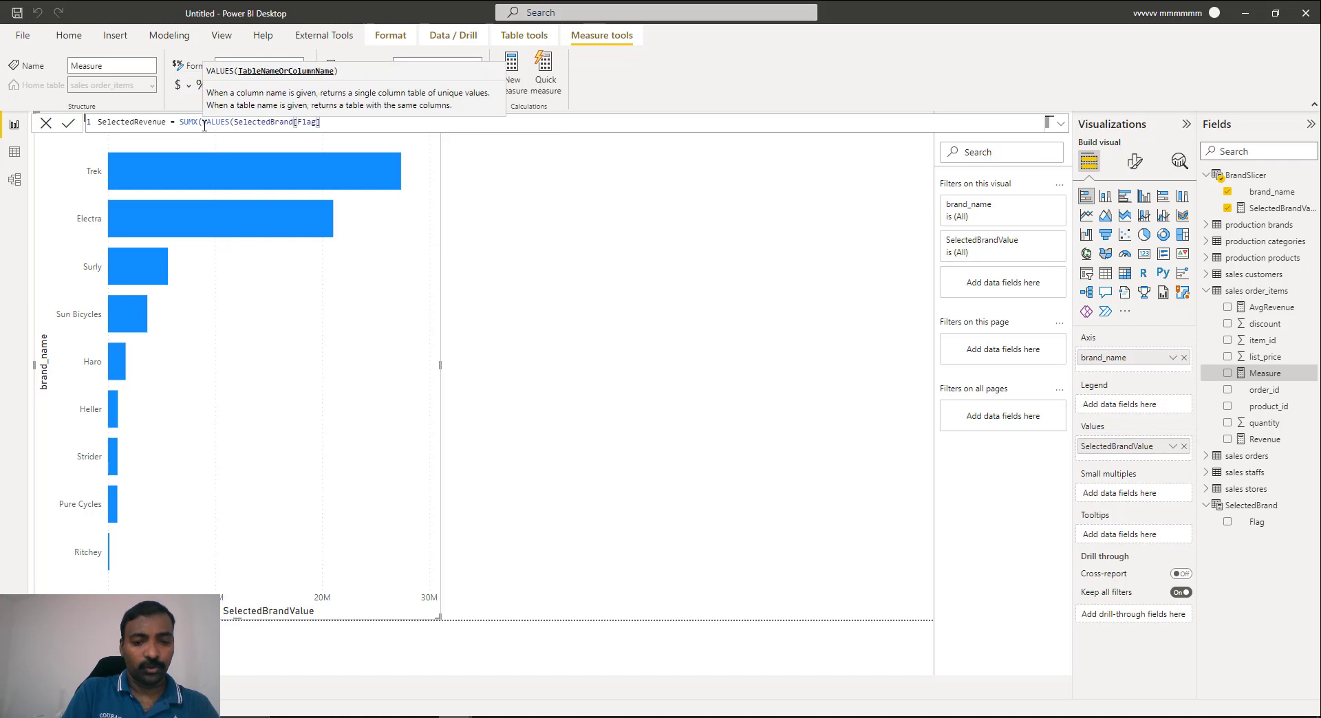
type(")")
left_click_drag(202, 122, 326, 125)
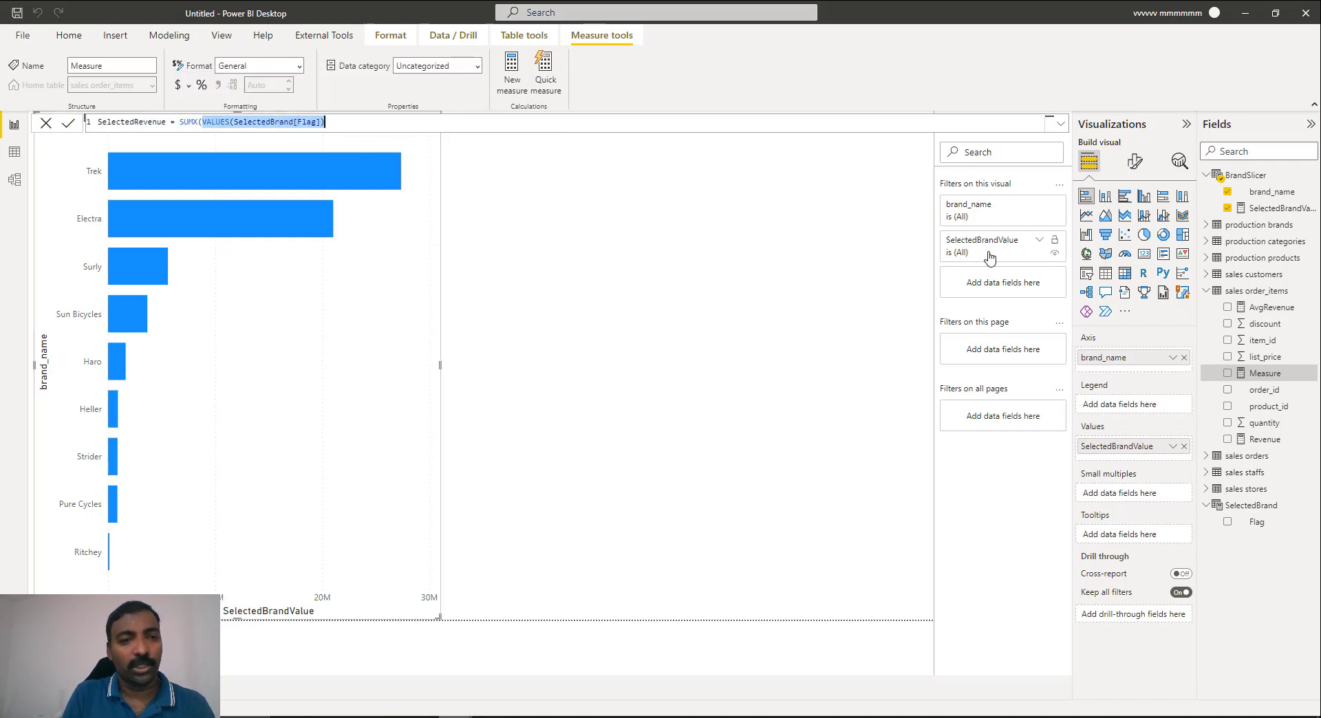
left_click(335, 123)
type(",")
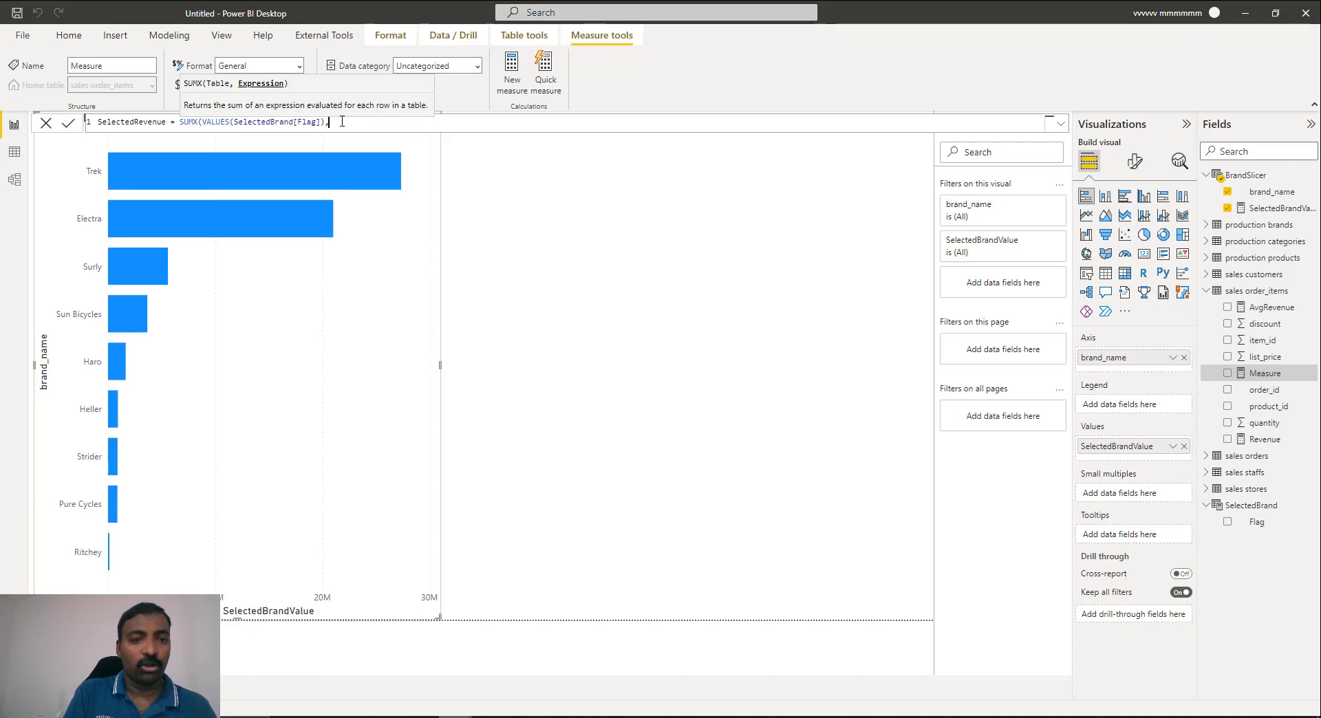
- Open a SWITCH function as the expression argument of SUMX
type("IT")
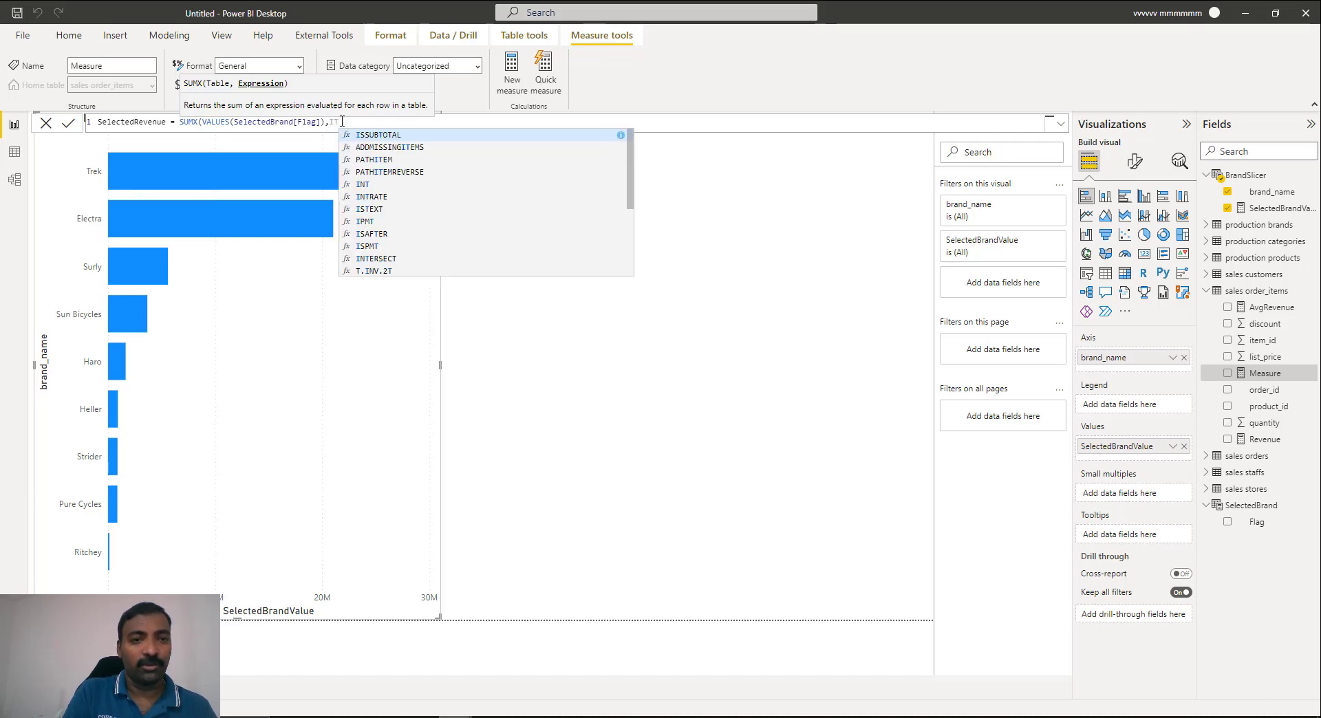
key("BackSpace")
key("BackSpace")
type("S")
type("WITCH")
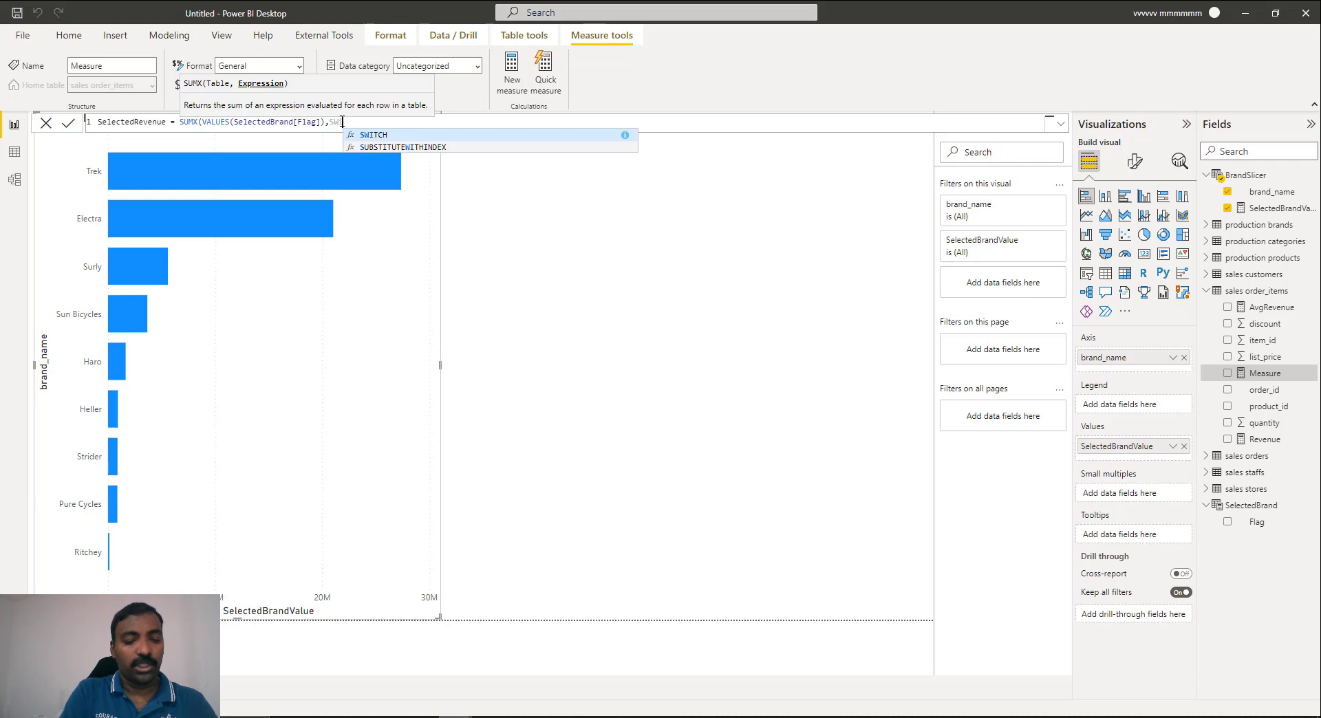
type("(")
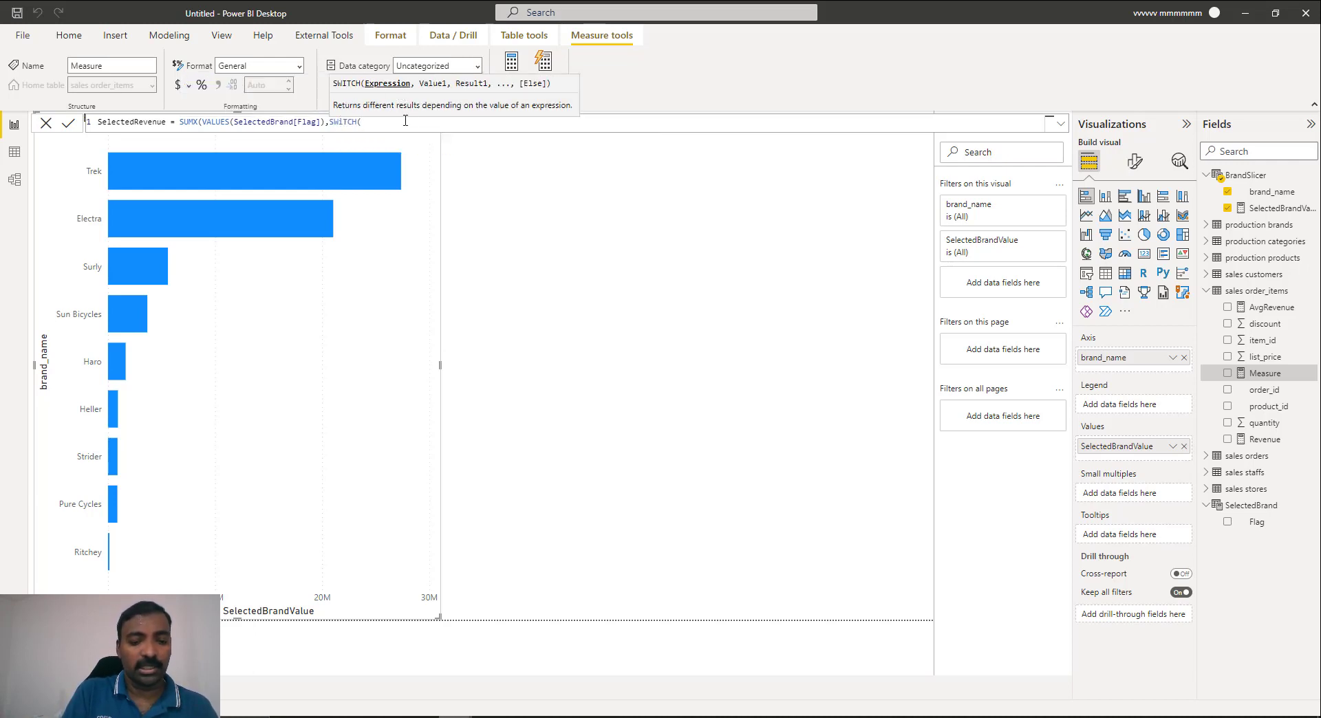
- Make SWITCH evaluate SELECTEDVALUE(SelectedBrand[Flag]) with "Y" as the first value to match
type("ELECT")
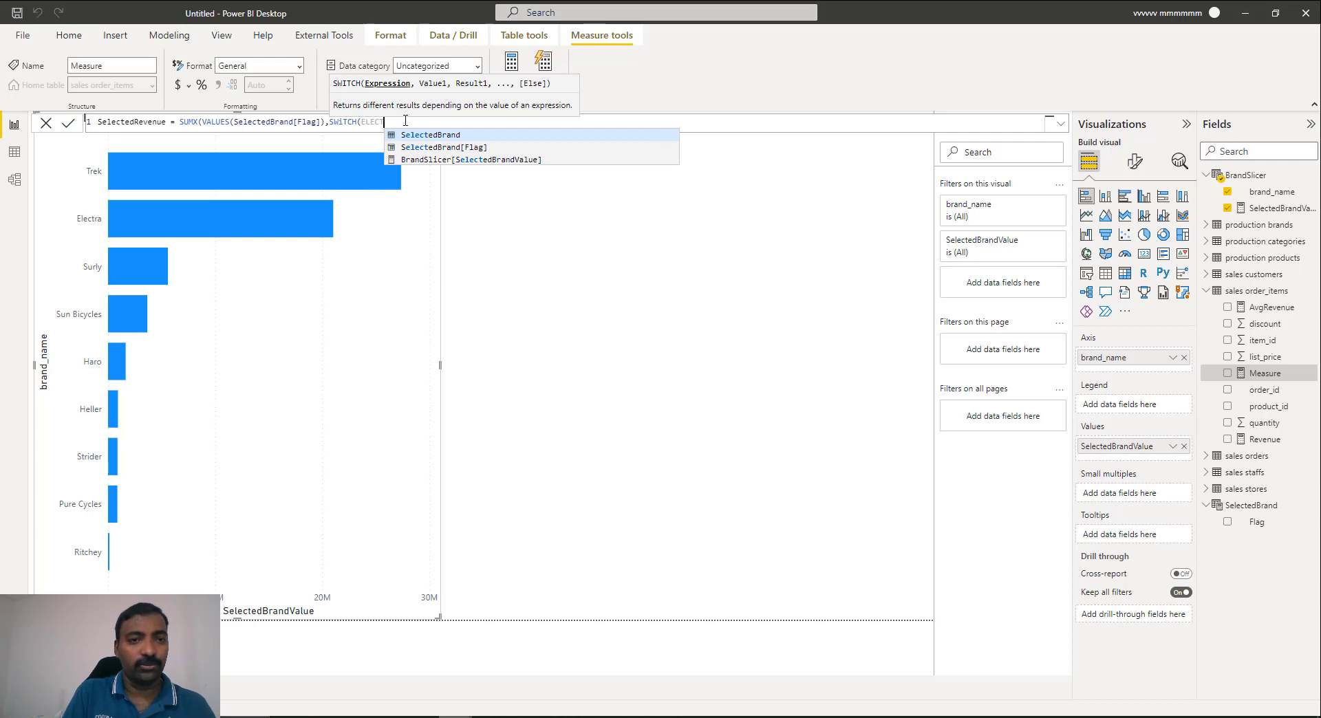
key("Left")
key("Left")
key("Left")
key("Left")
key("Left")
type("S")
key("Right")
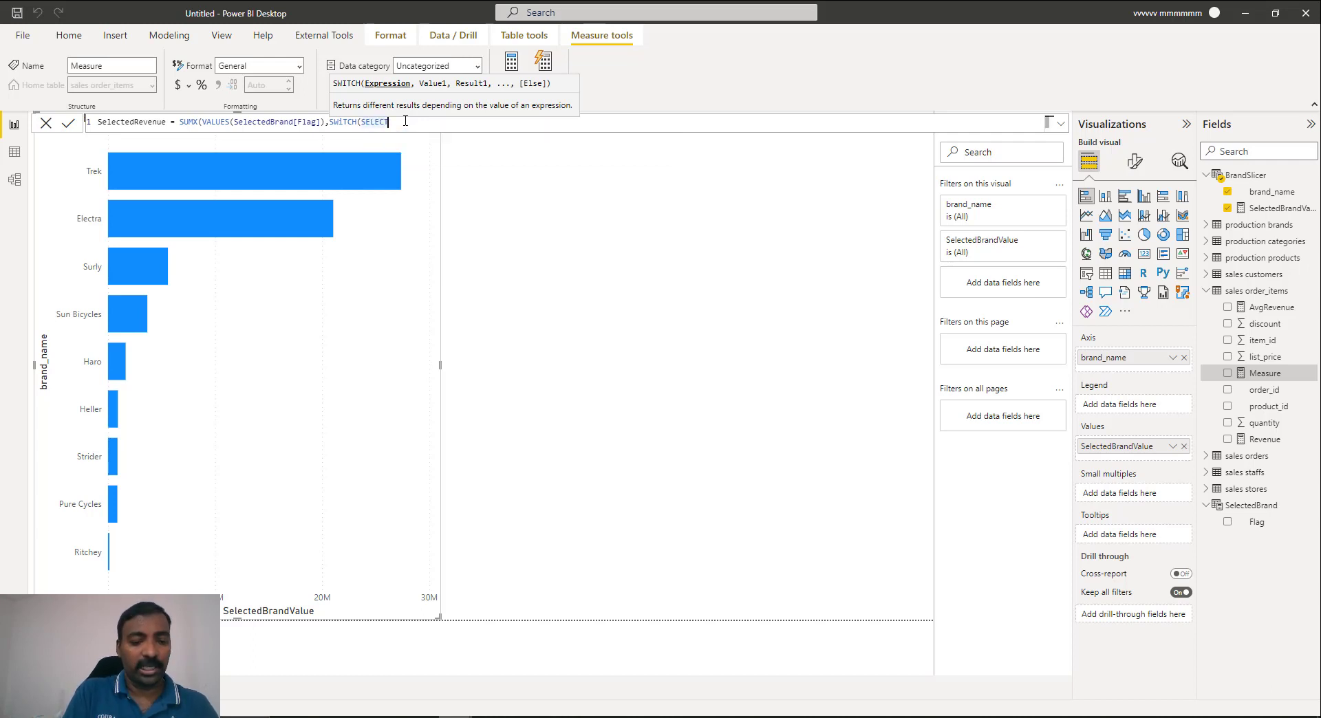
type("EDVALUE(SelectedBrand[Flag]),\"")
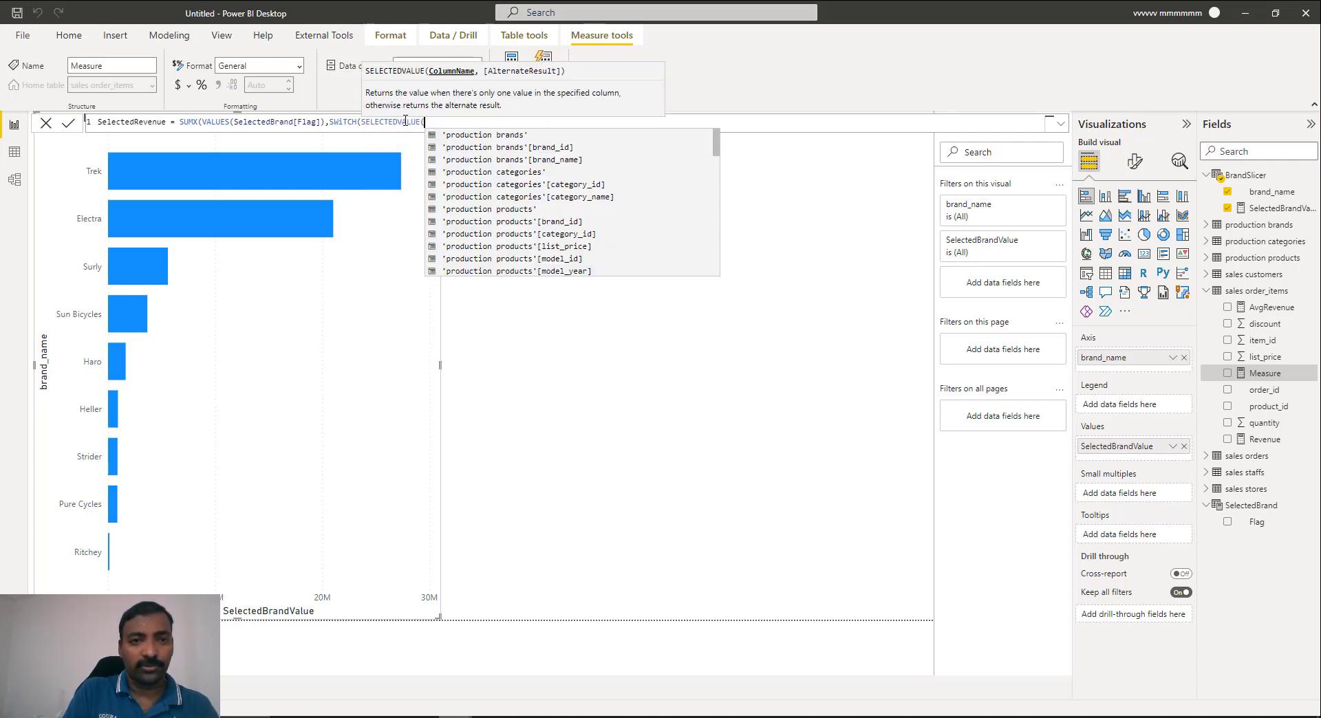
type("Y\",")
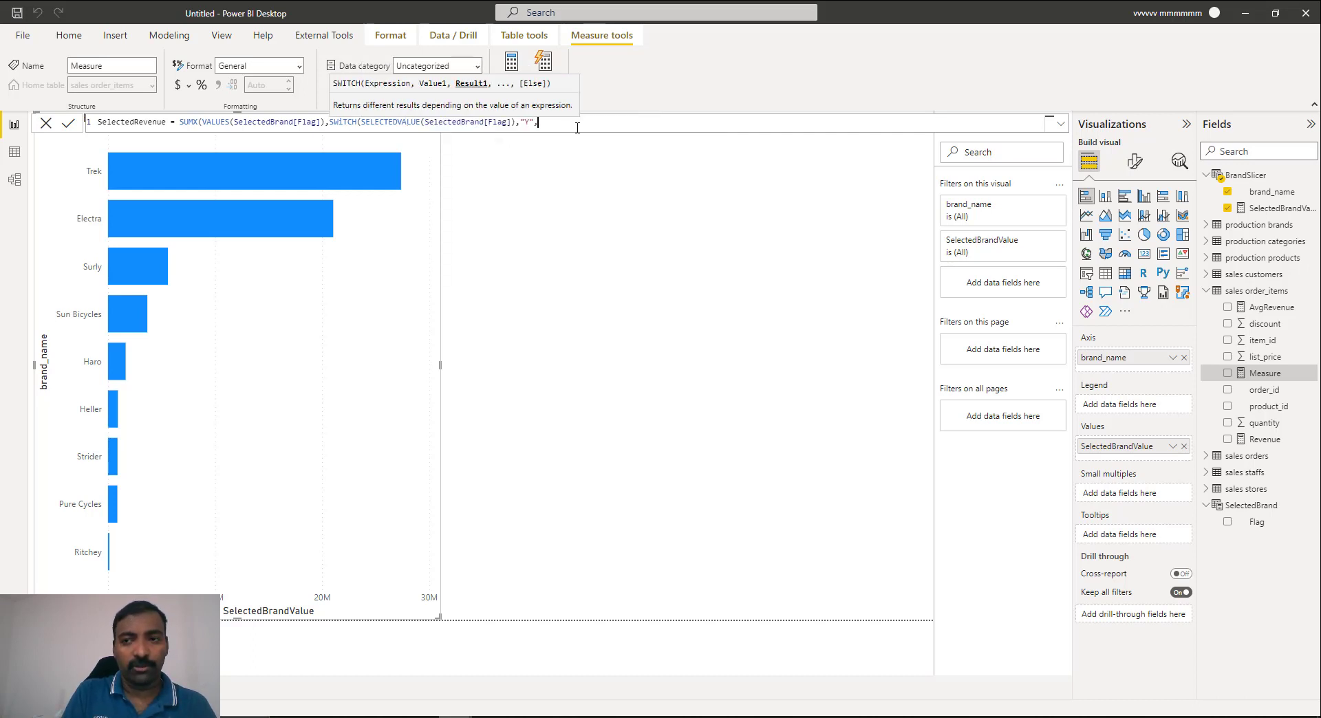
- Return [SelectedBrandValue] for "Y" and [Revenue] otherwise, close the formula and commit the SelectedRevenue measure
type("[SelectedBrandValue],")
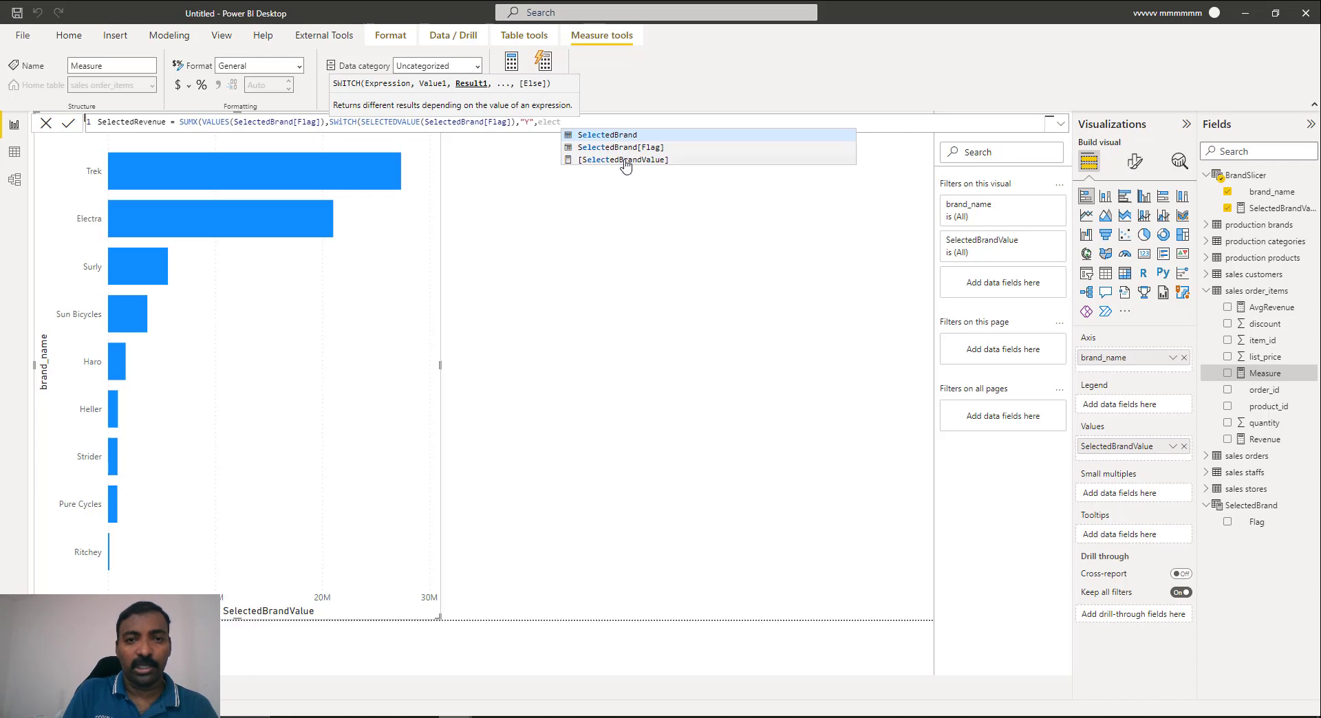
type("[Rev")
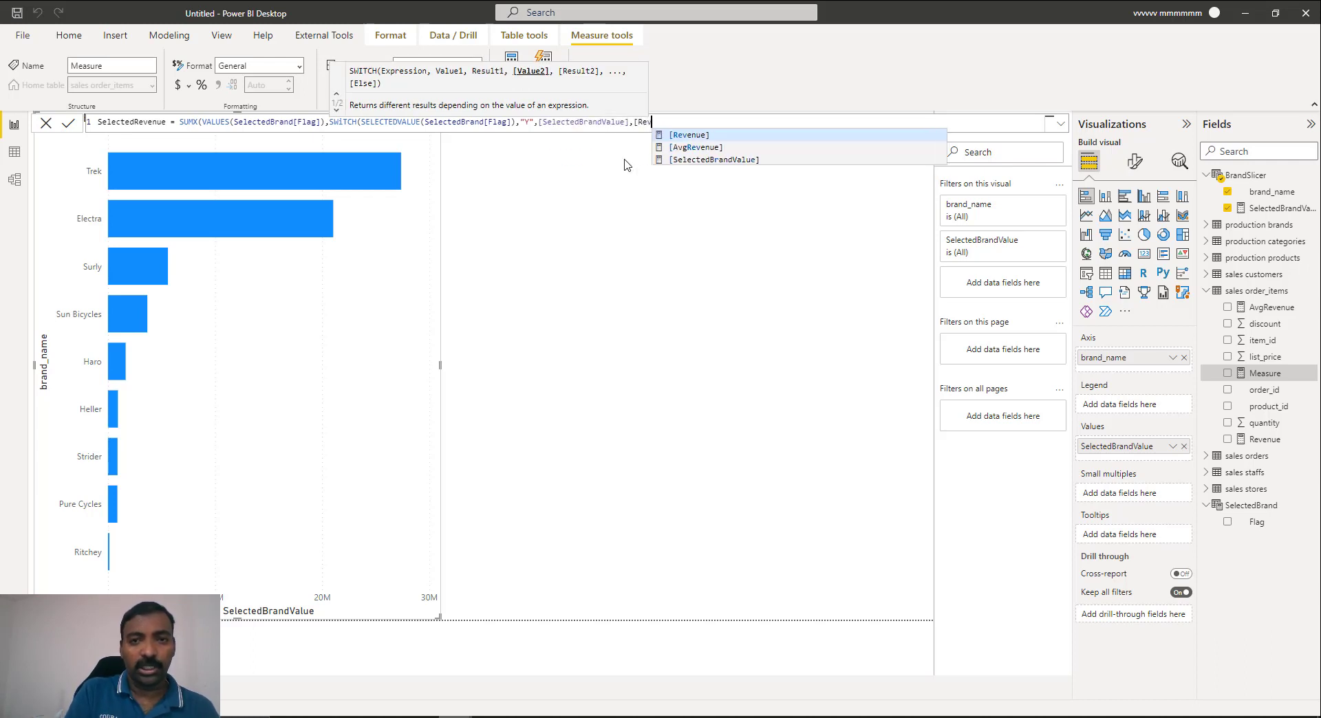
key("Tab")
type(")")
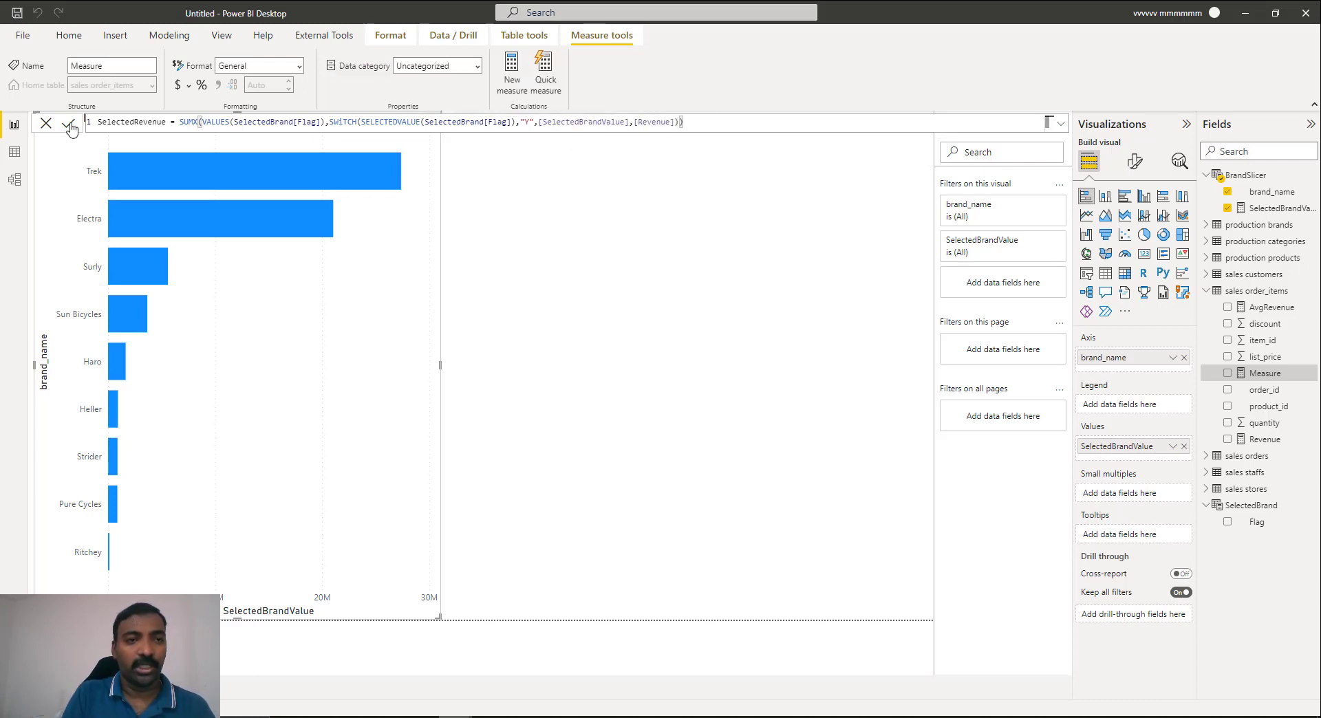
left_click(69, 123)
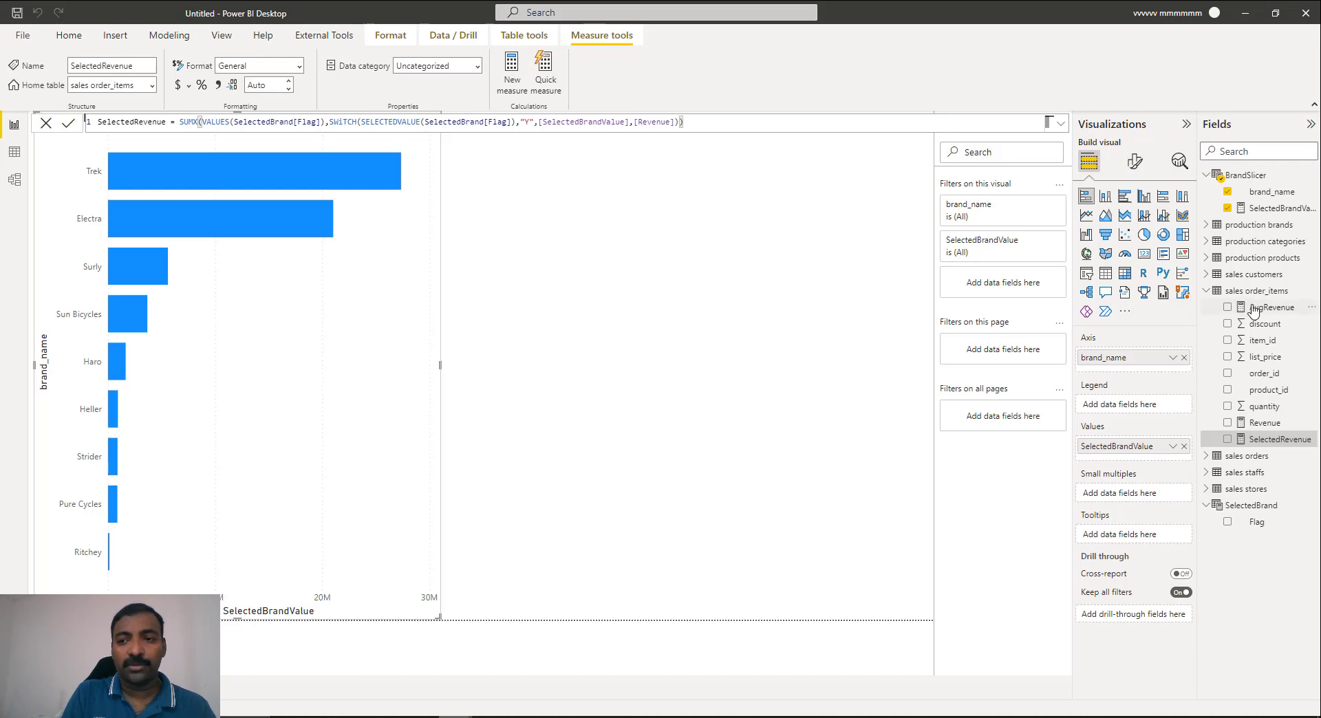
- Replace the numerator of the AvgRevenue measure's DIVIDE function with [SelectedRevenue] and commit the formula
left_click(1254, 308)
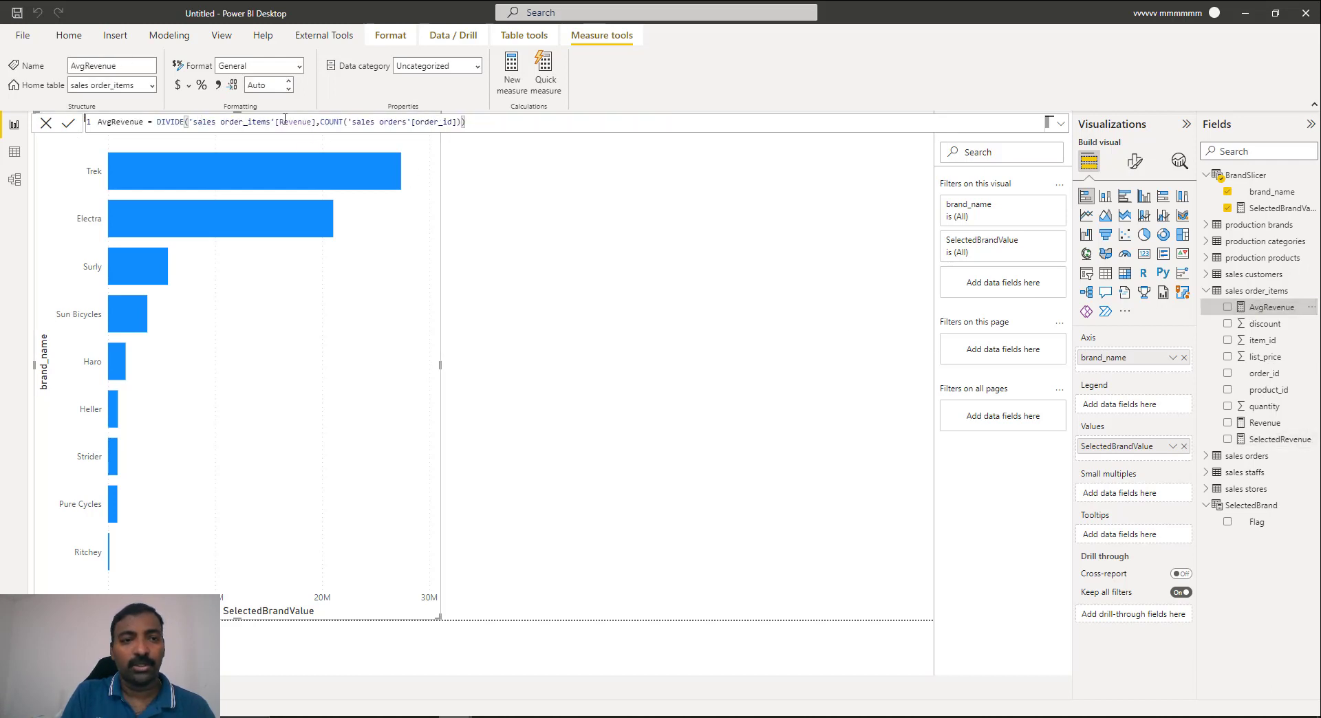
left_click_drag(192, 122, 318, 122)
type("[SelectedRevenue]")
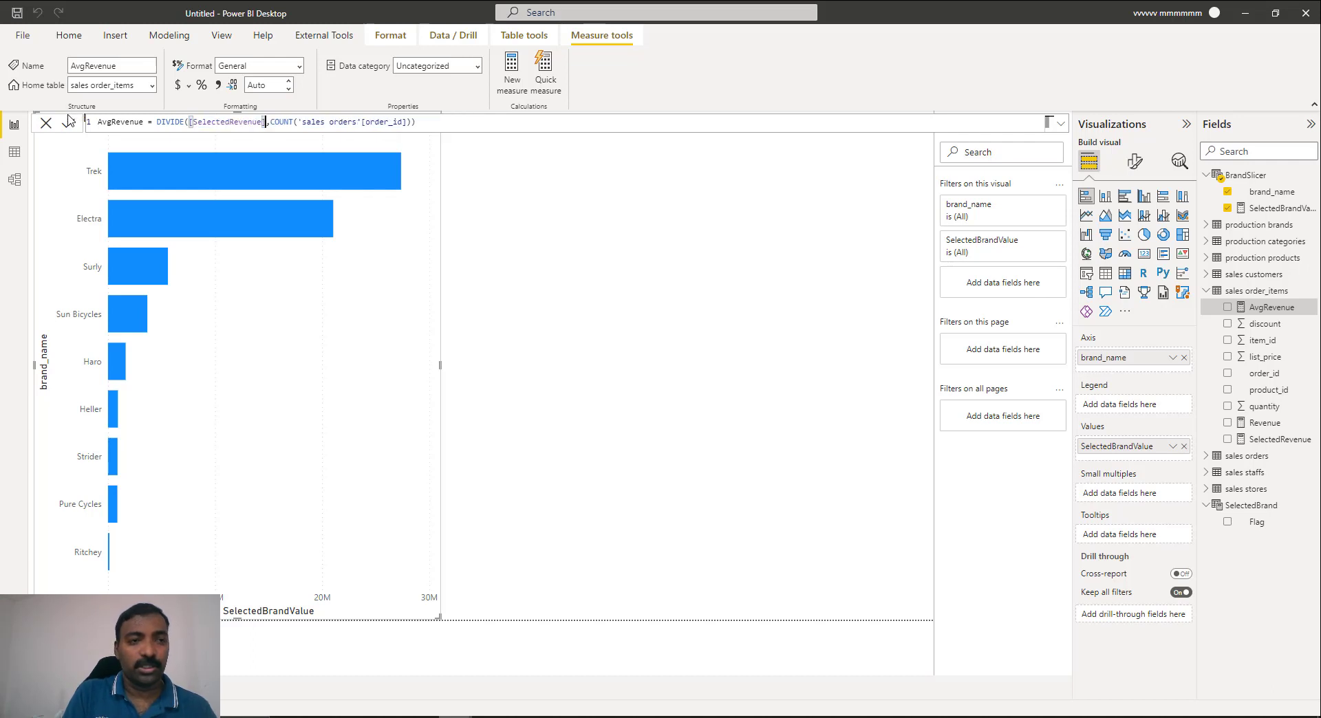
left_click(69, 124)
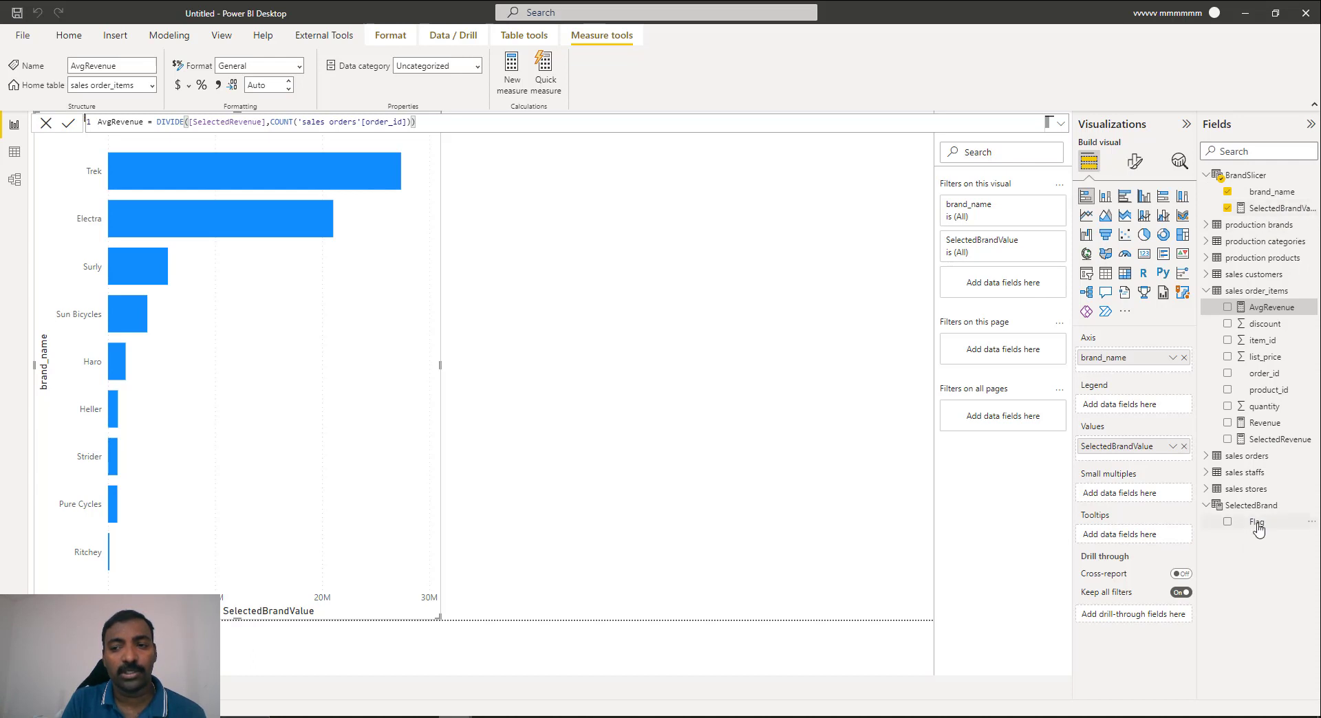
- Add a scatter chart beside the bar chart with AvgRevenue on the X axis and SelectedRevenue on the Y axis
left_click(821, 320)
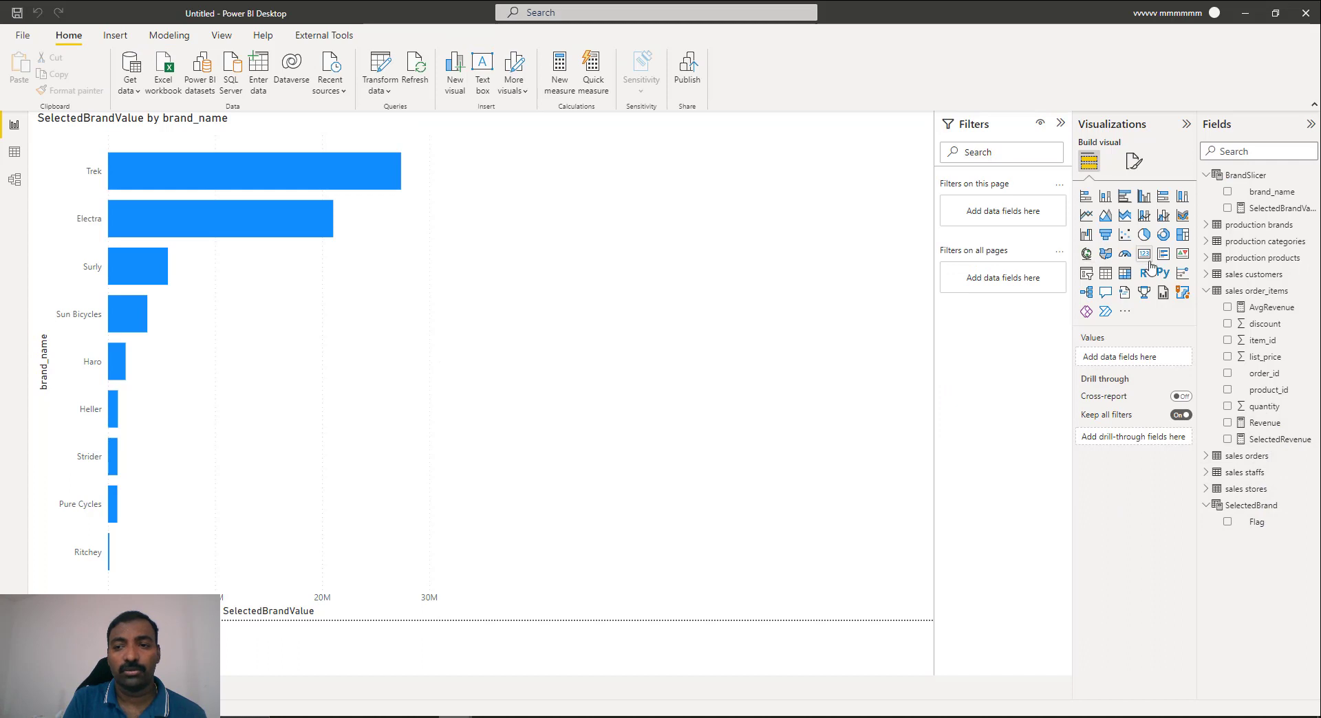
left_click(1125, 235)
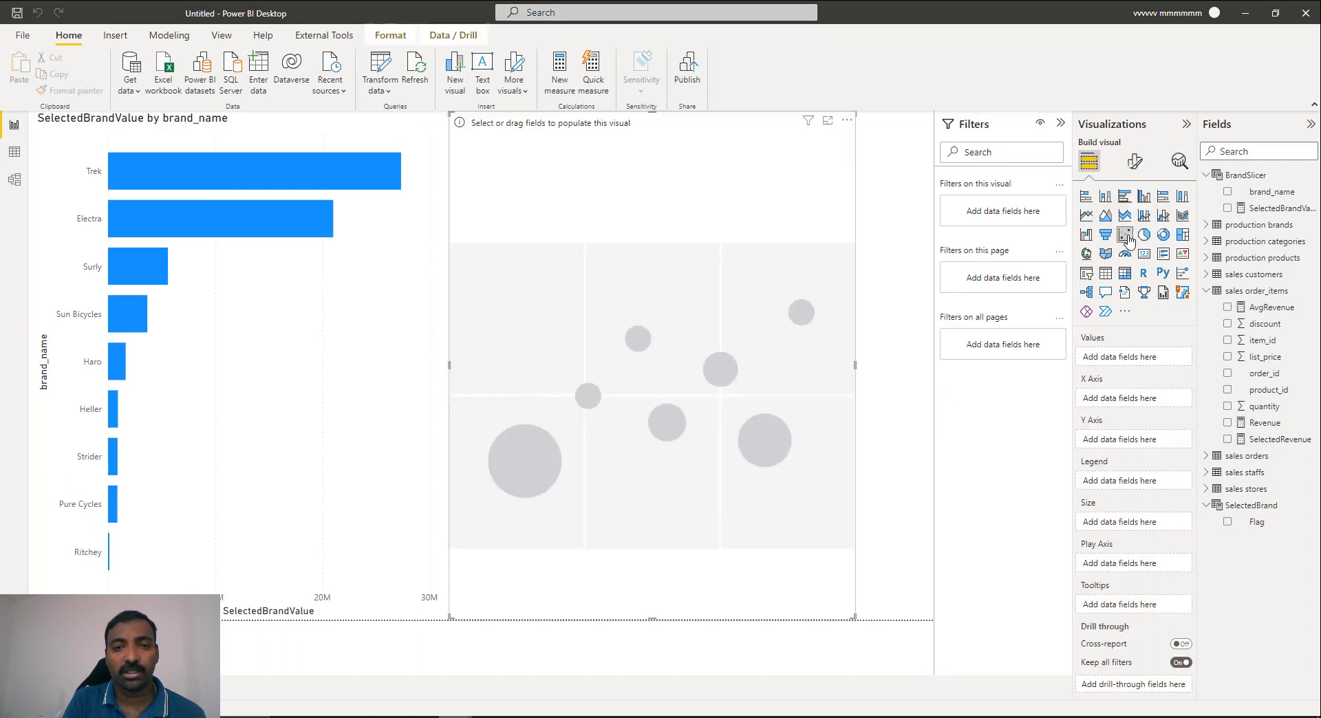
left_click_drag(1279, 439, 1163, 440)
left_click_drag(1271, 313, 1142, 400)
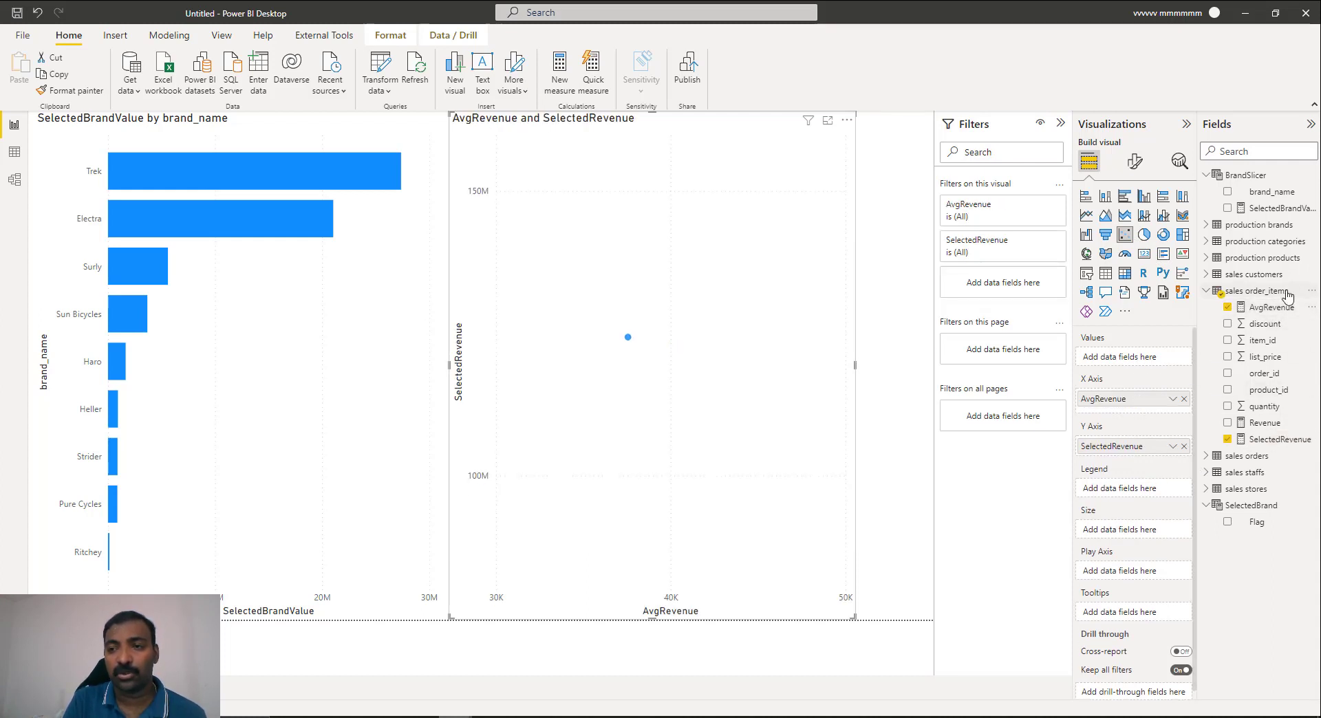
- Plot the scatter points by brand_name from production brands and use the SelectedBrand Flag as the legend
left_click(1206, 225)
left_click_drag(1272, 258, 1145, 362)
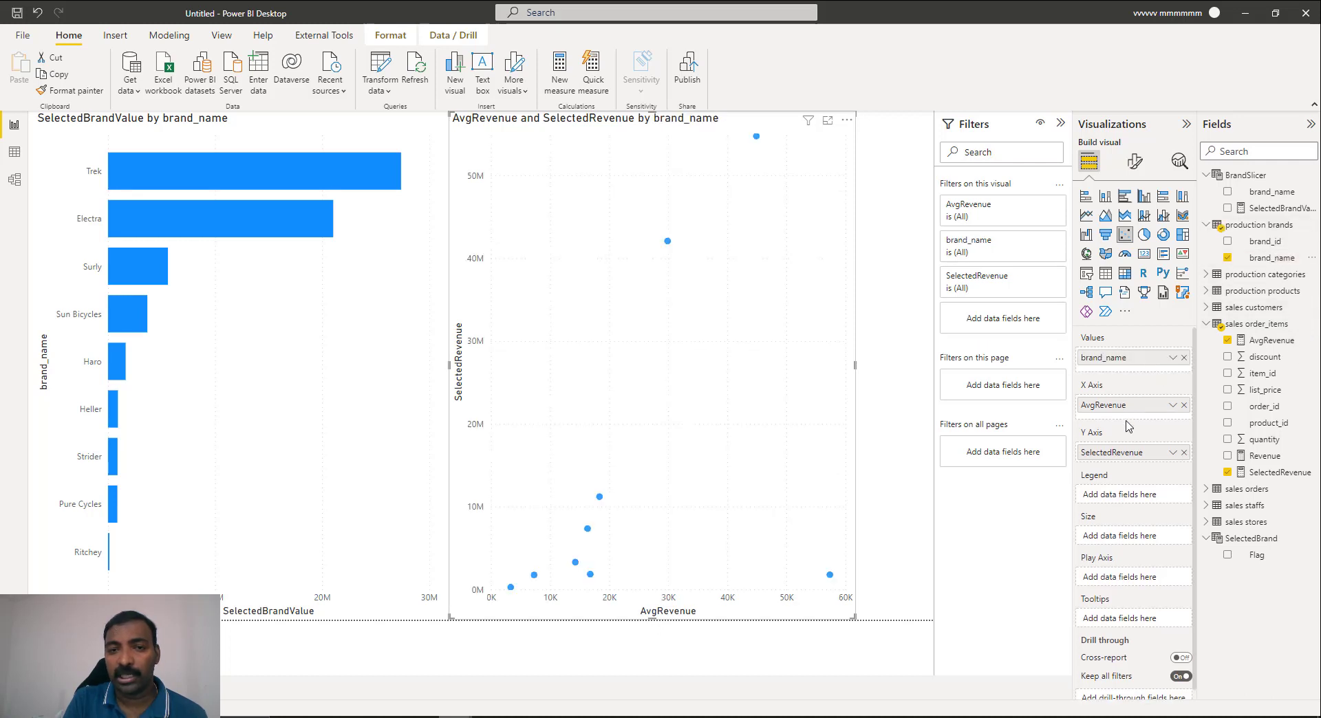
left_click(1259, 558)
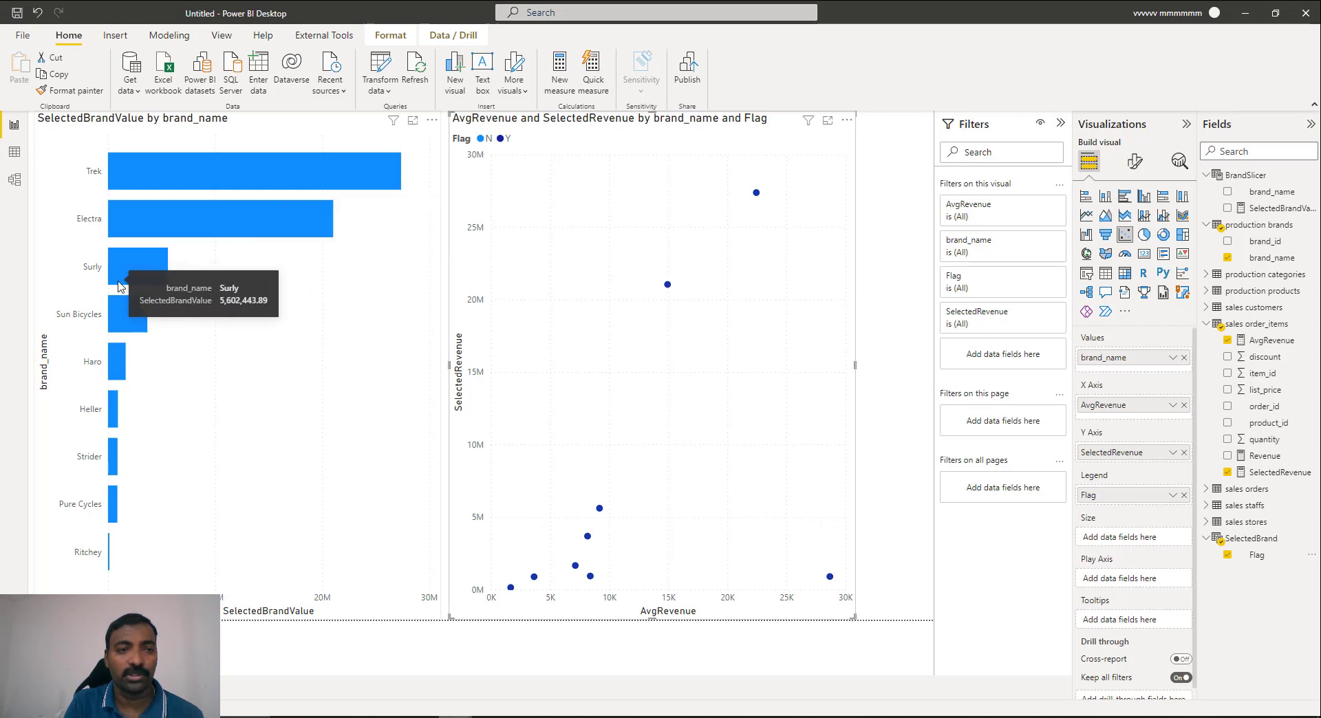
- Select the Surly bar and the Strider bar in turn to check which scatter point each one highlights
left_click(141, 280)
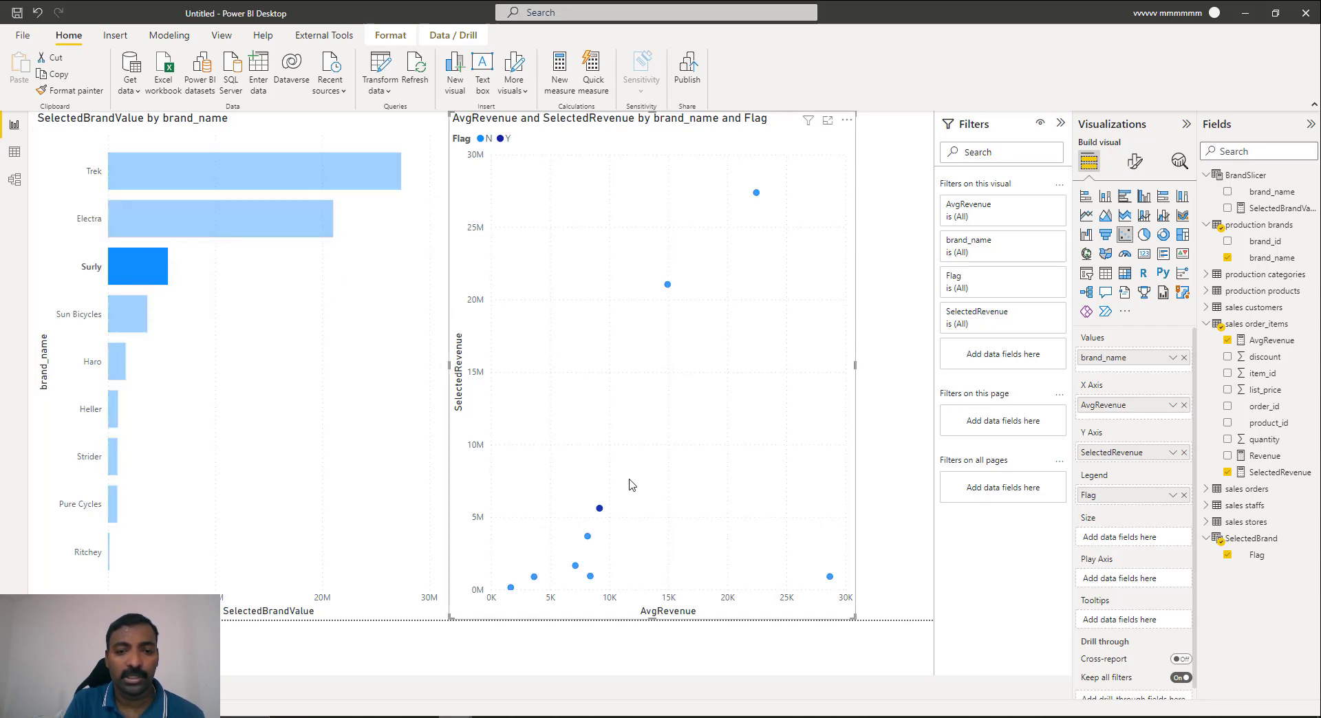
mouse_move(601, 508)
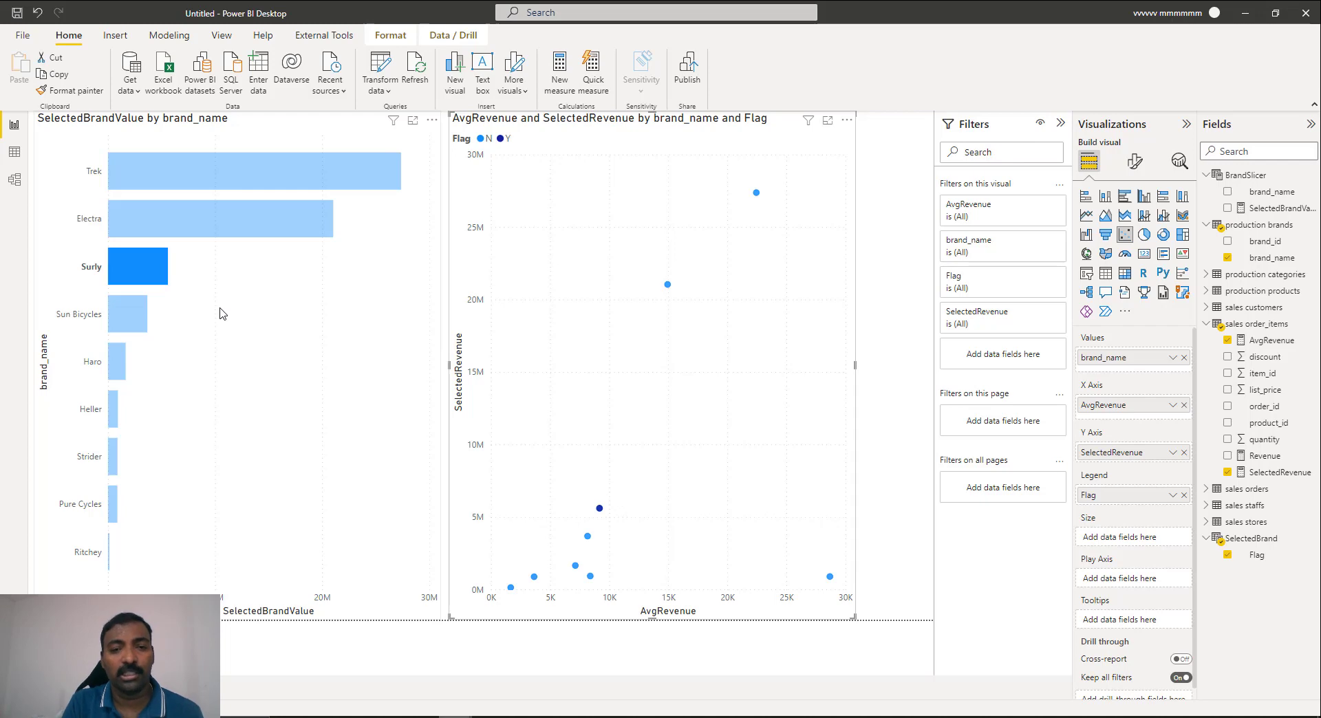
left_click(114, 463)
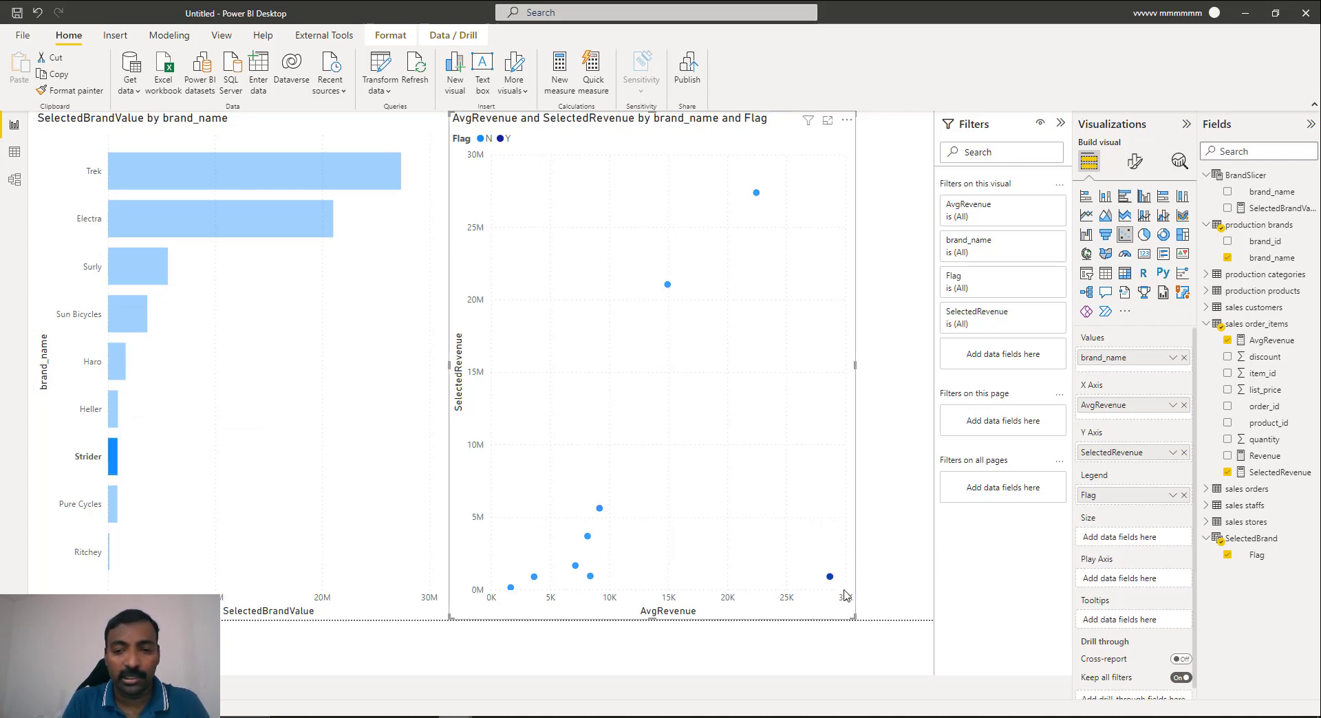